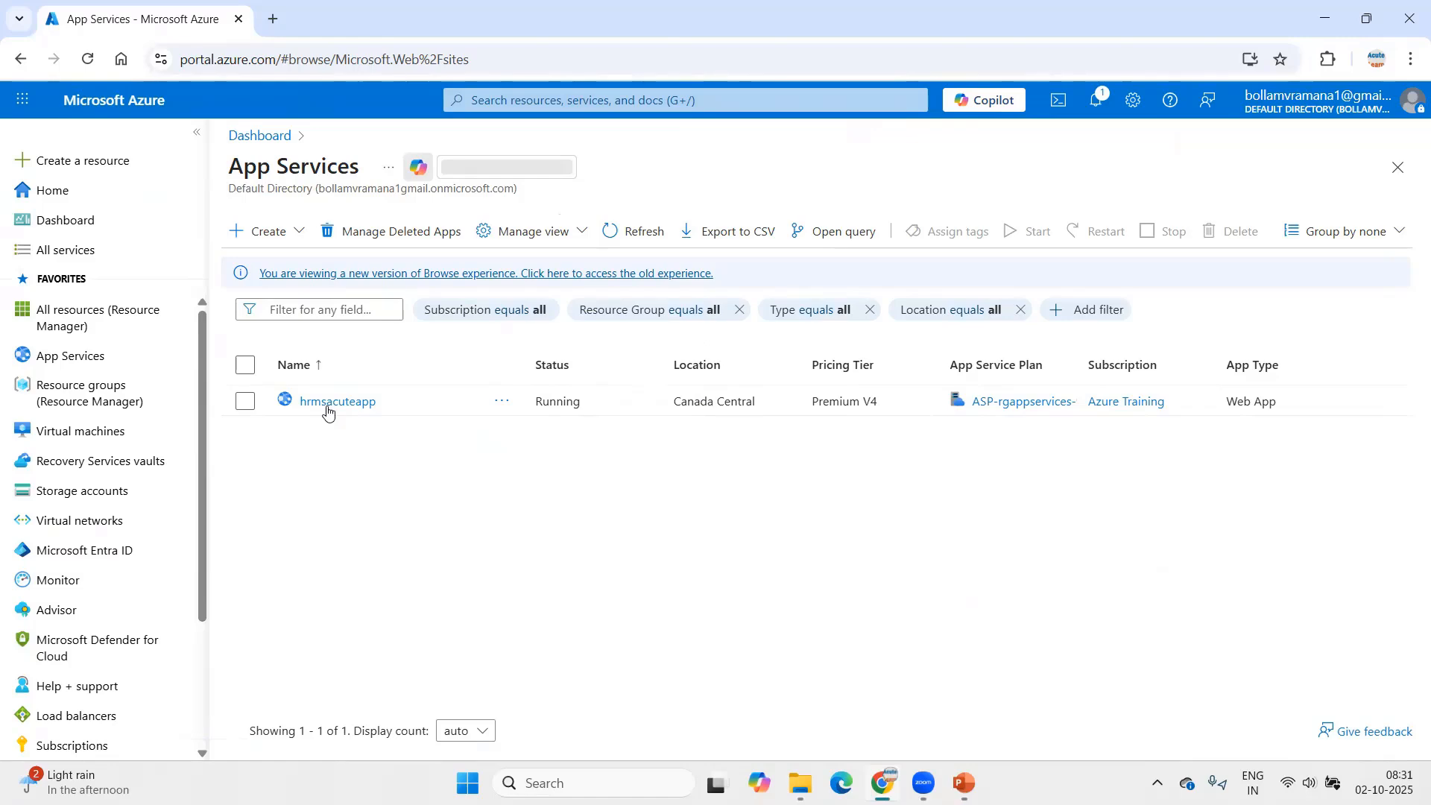
Open the custom backup configuration for the hrmsacuteapp web app.
left_click(327, 413)
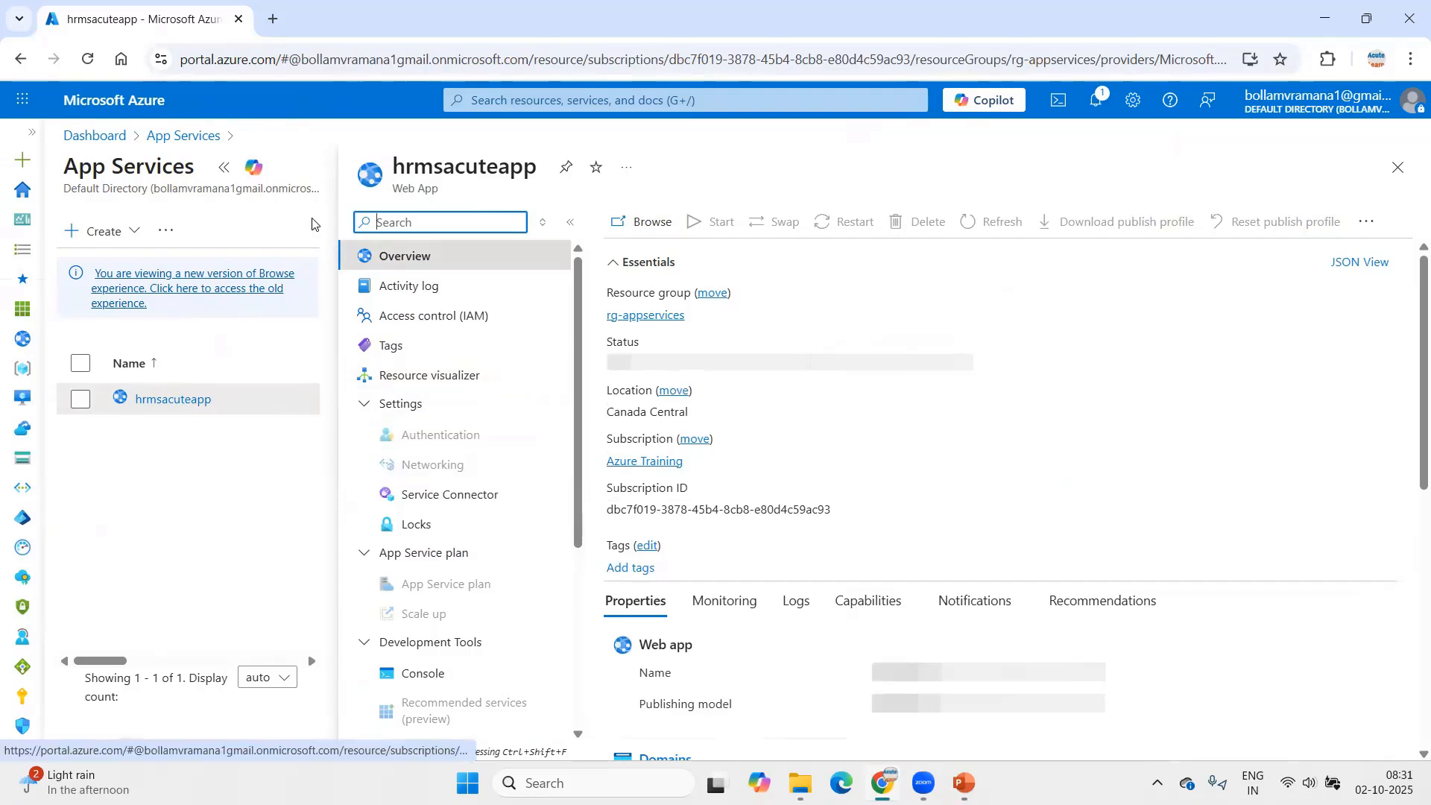
left_click(224, 168)
scroll(250, 525, "down", 3)
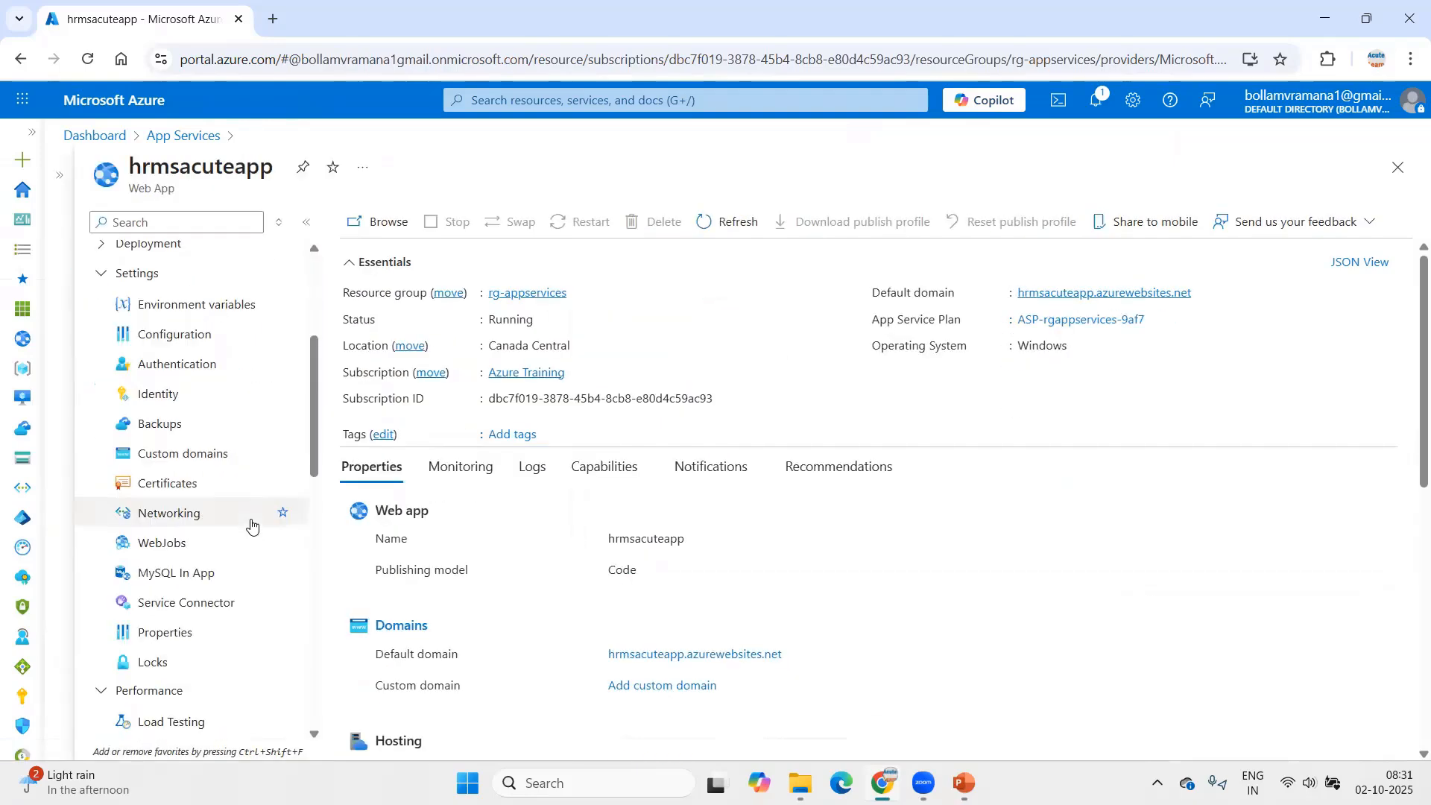
left_click(170, 428)
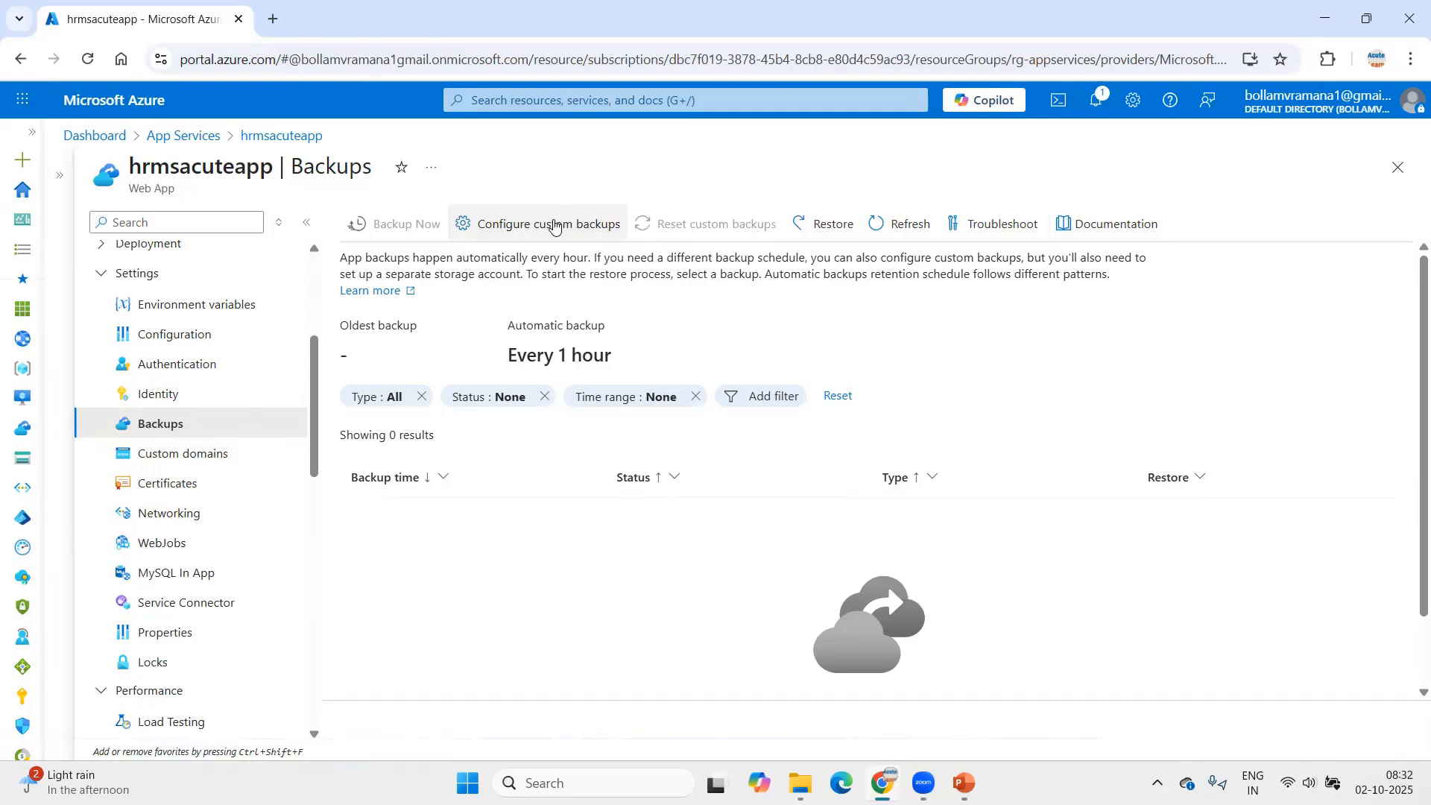
left_click(553, 226)
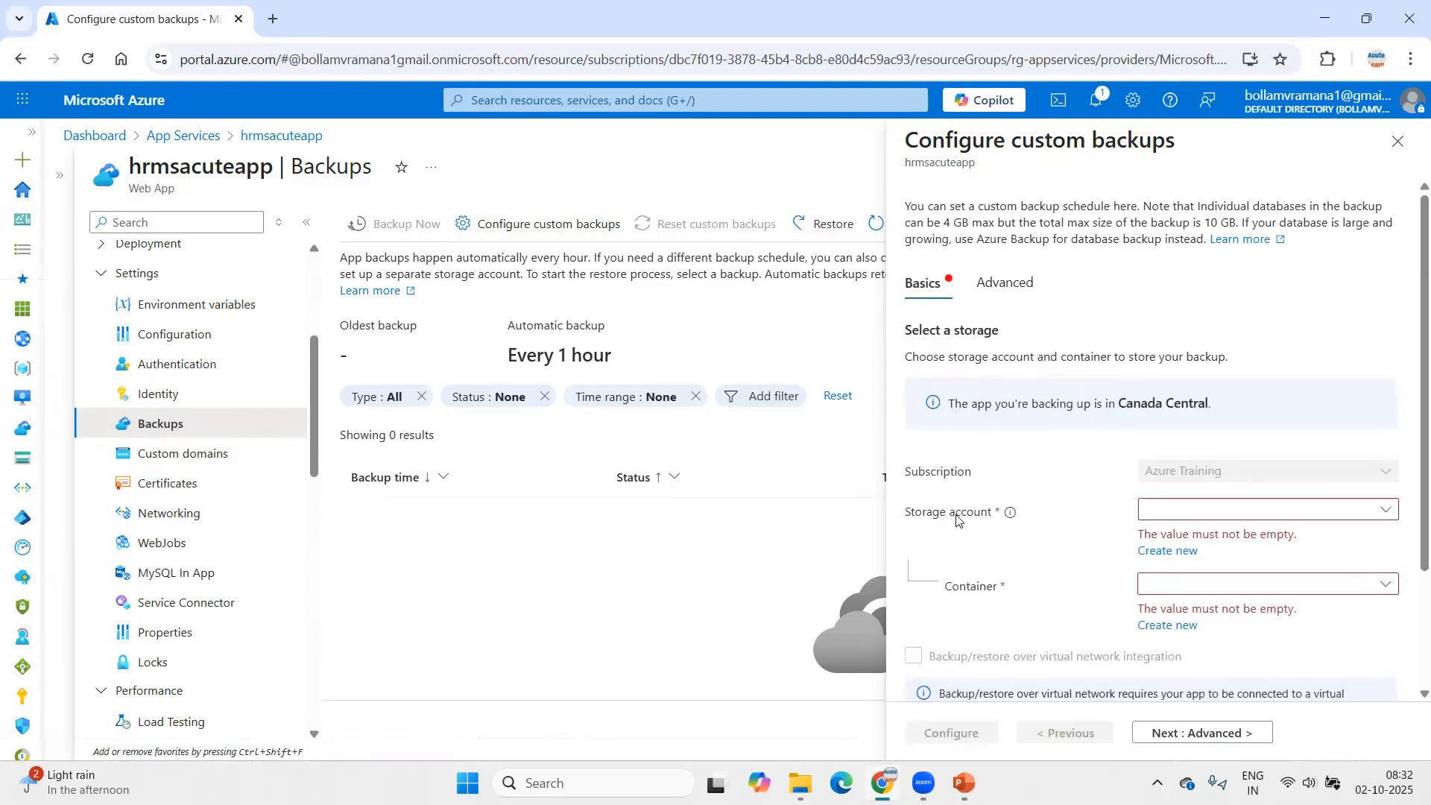
Check which storage accounts and containers are available for the custom backup, and close the configuration.
left_click(1269, 513)
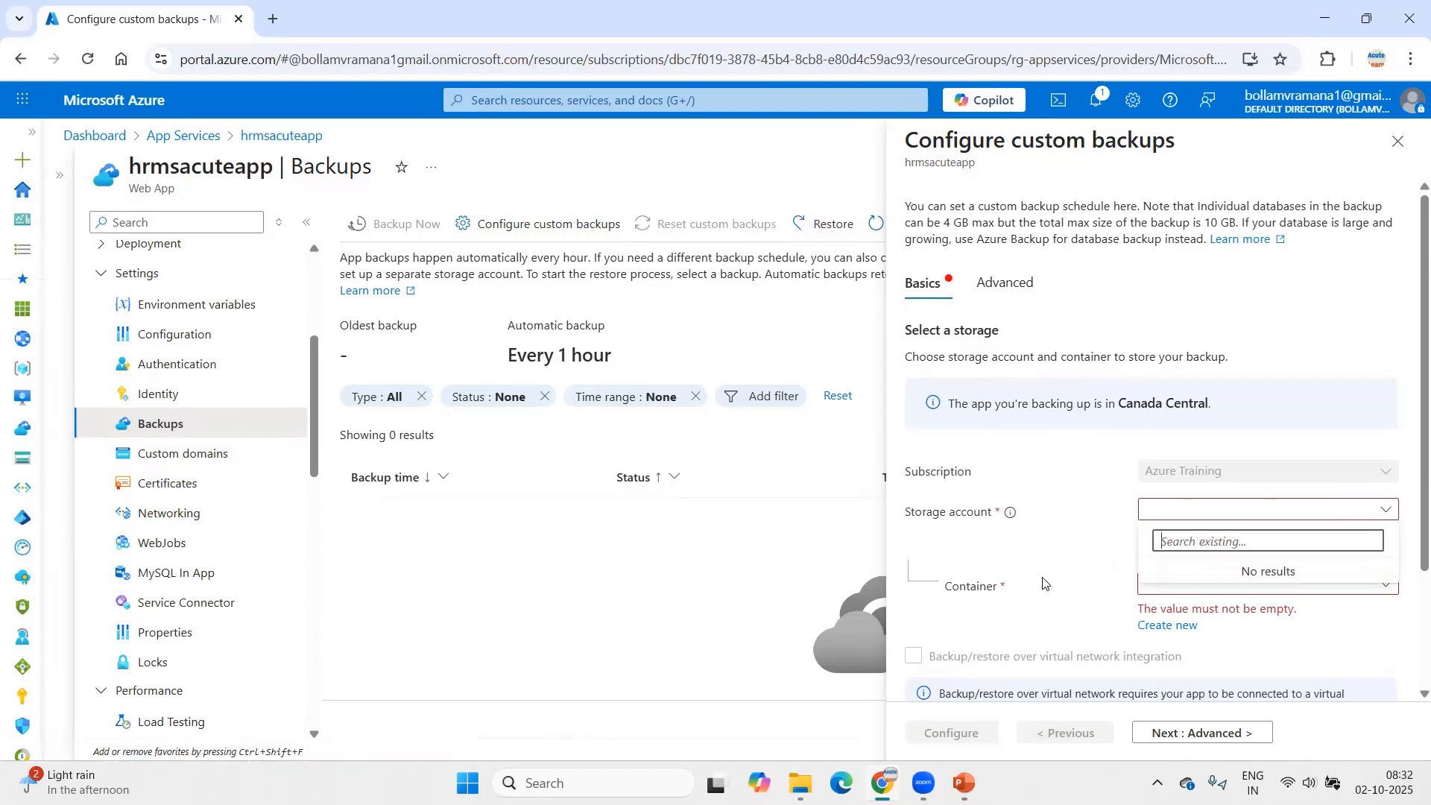
left_click(1043, 583)
left_click(1231, 588)
left_click(1011, 464)
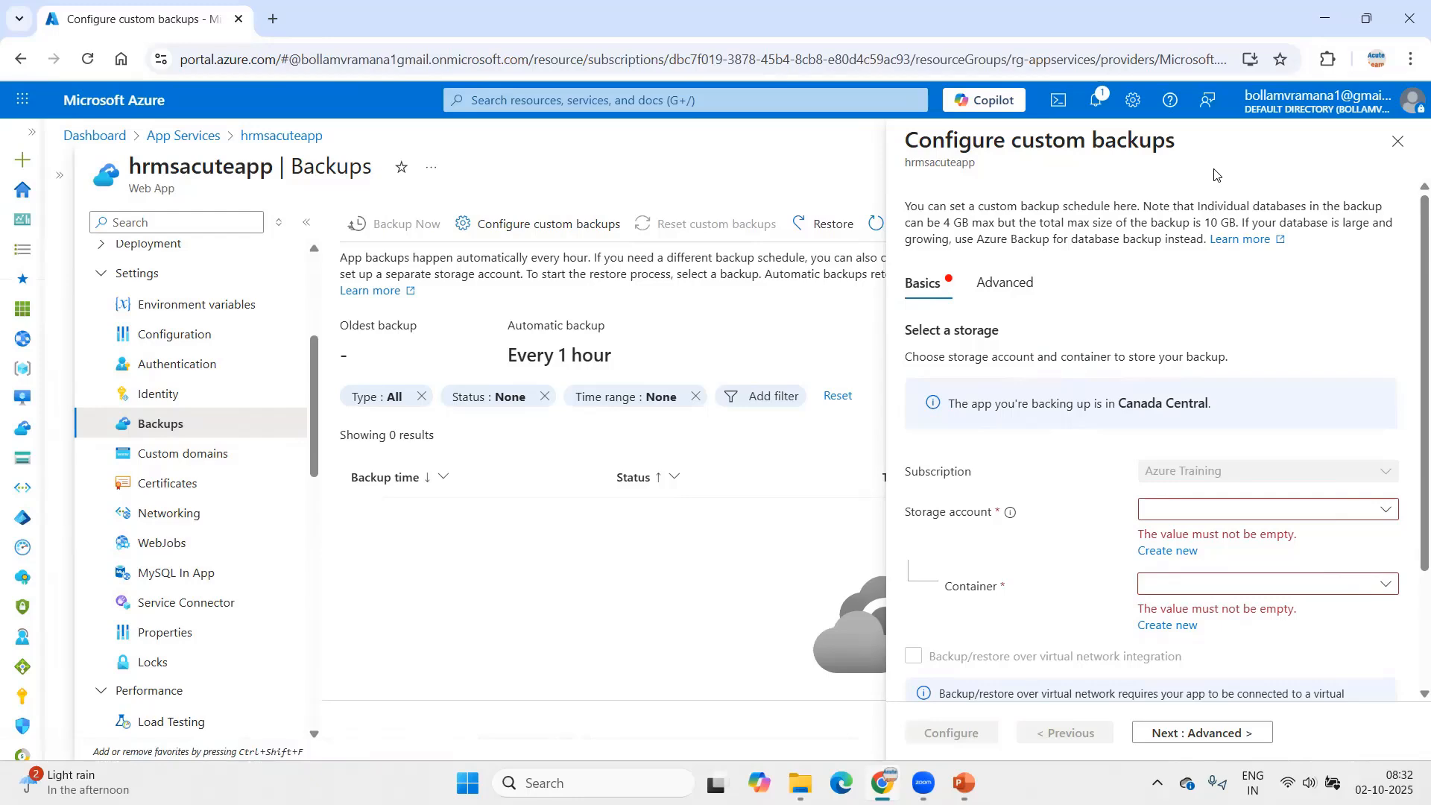
key("Escape")
Start a new storage account in the rg-appservices resource group and name it appsvcbkpacute.
left_click(31, 132)
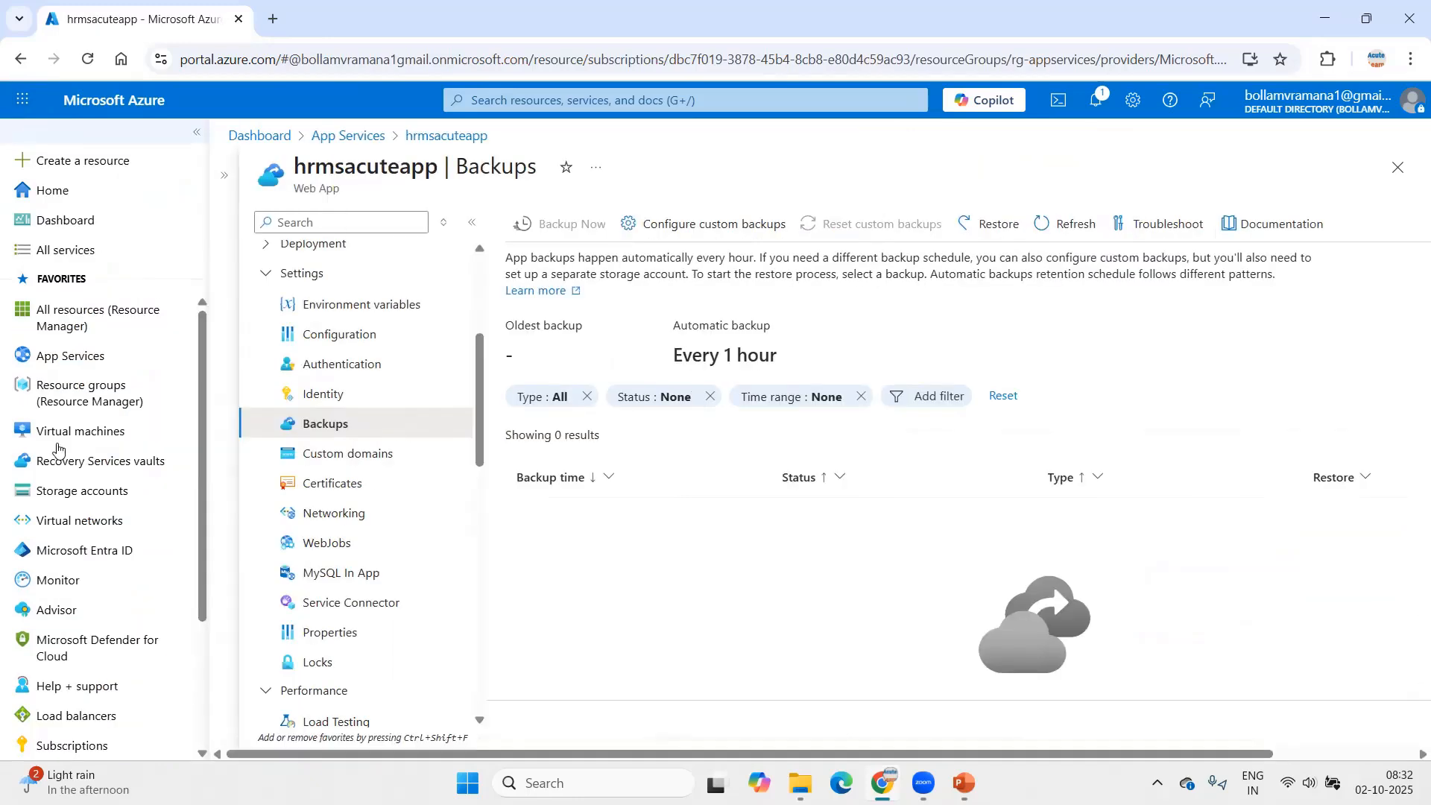
left_click(96, 491)
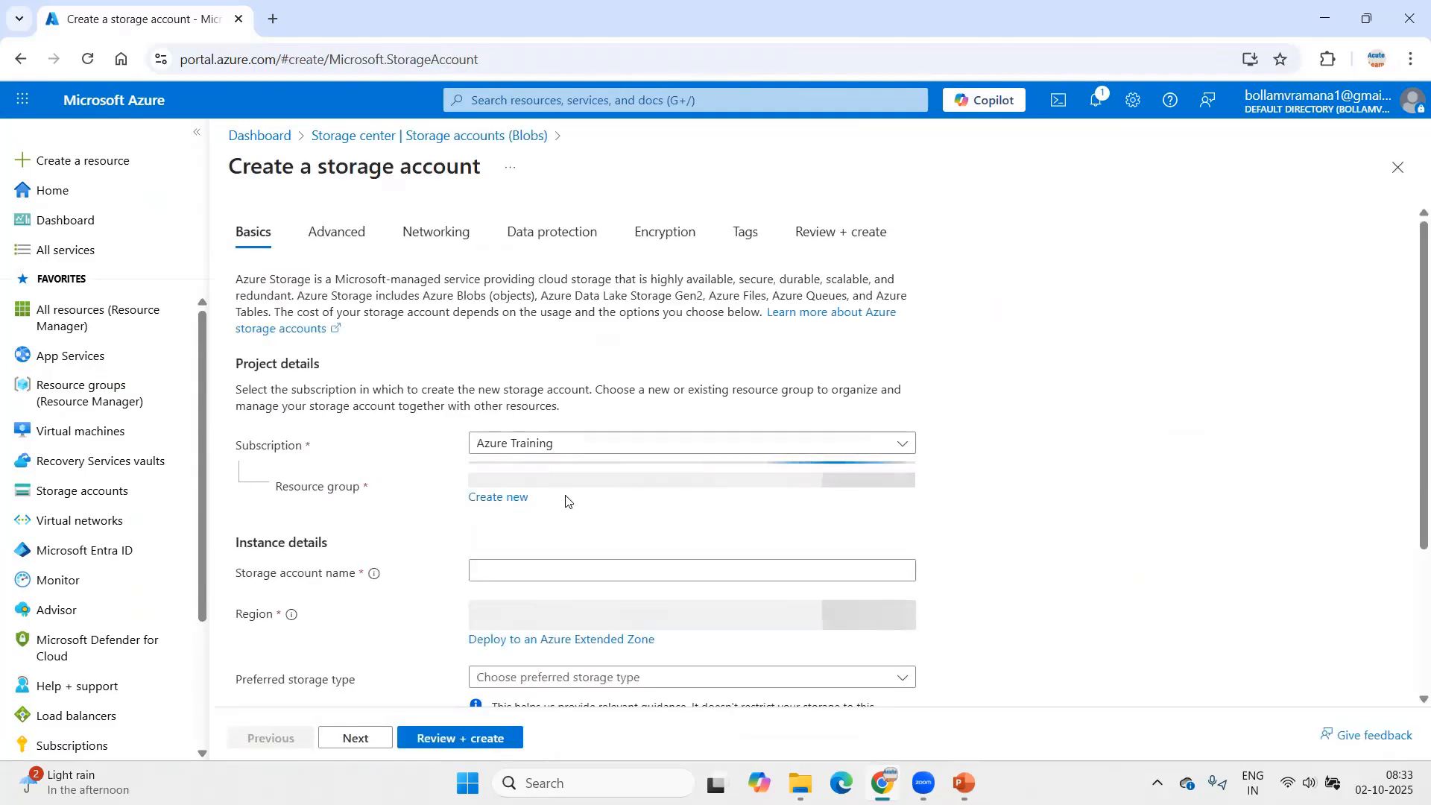
left_click(857, 484)
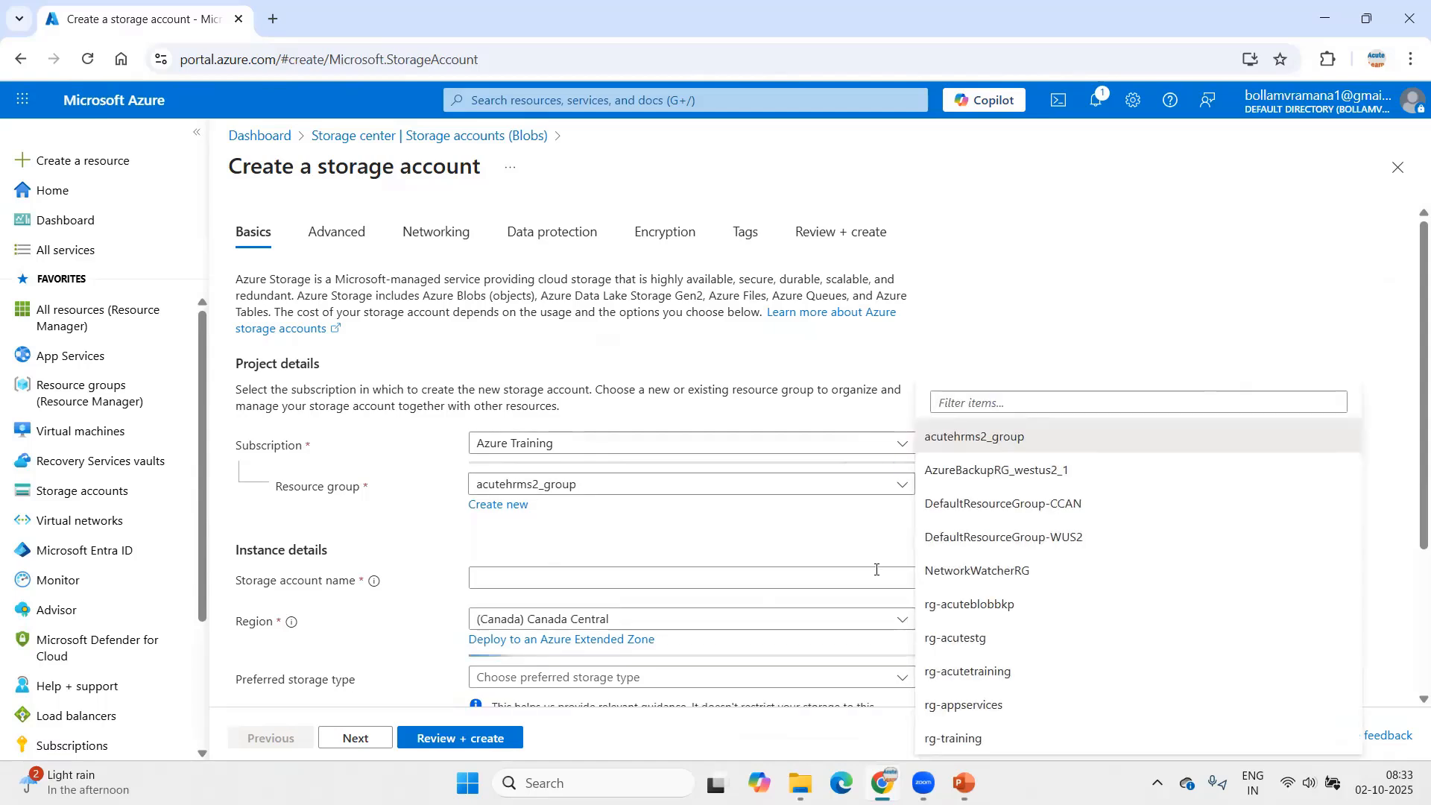
left_click(969, 675)
left_click(533, 576)
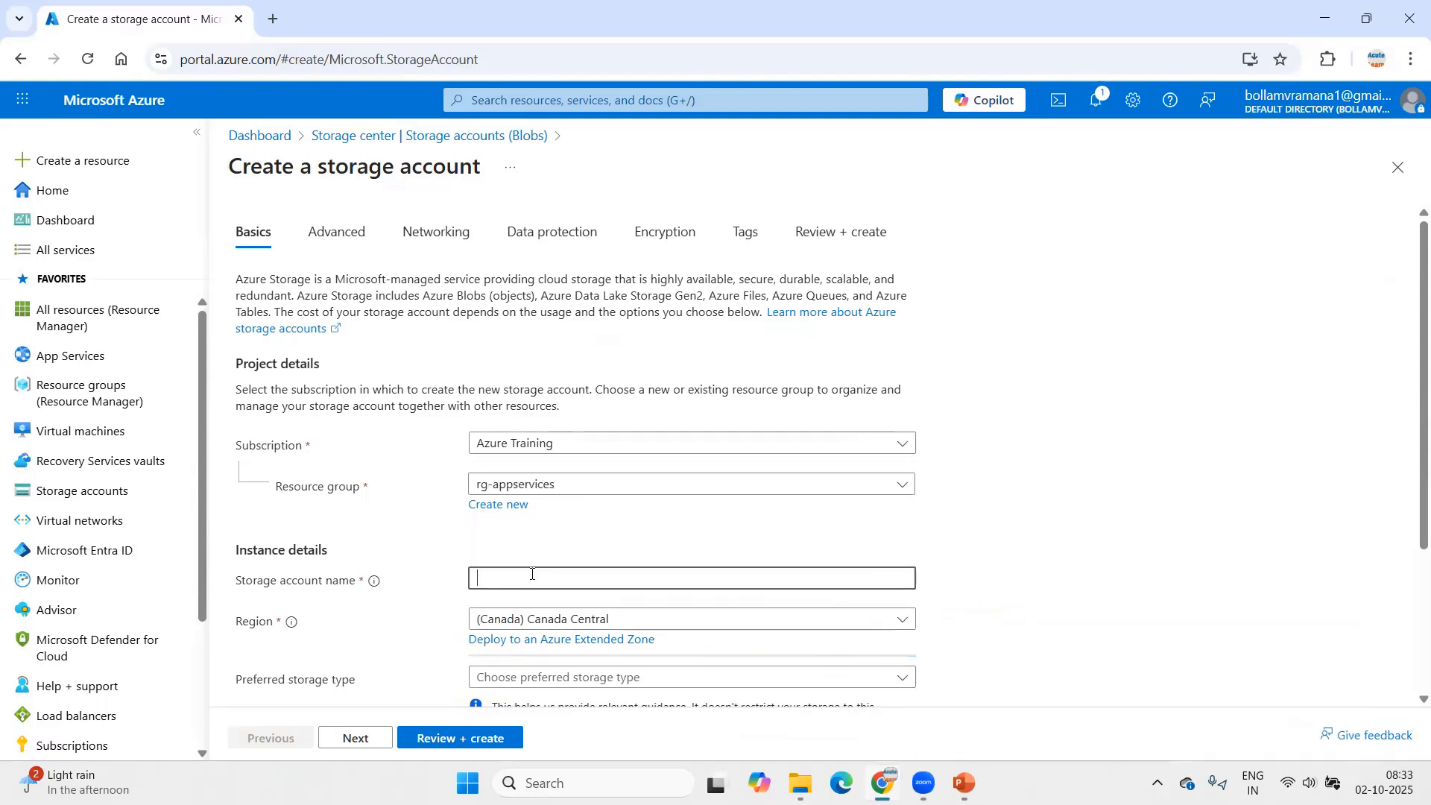
type("apps")
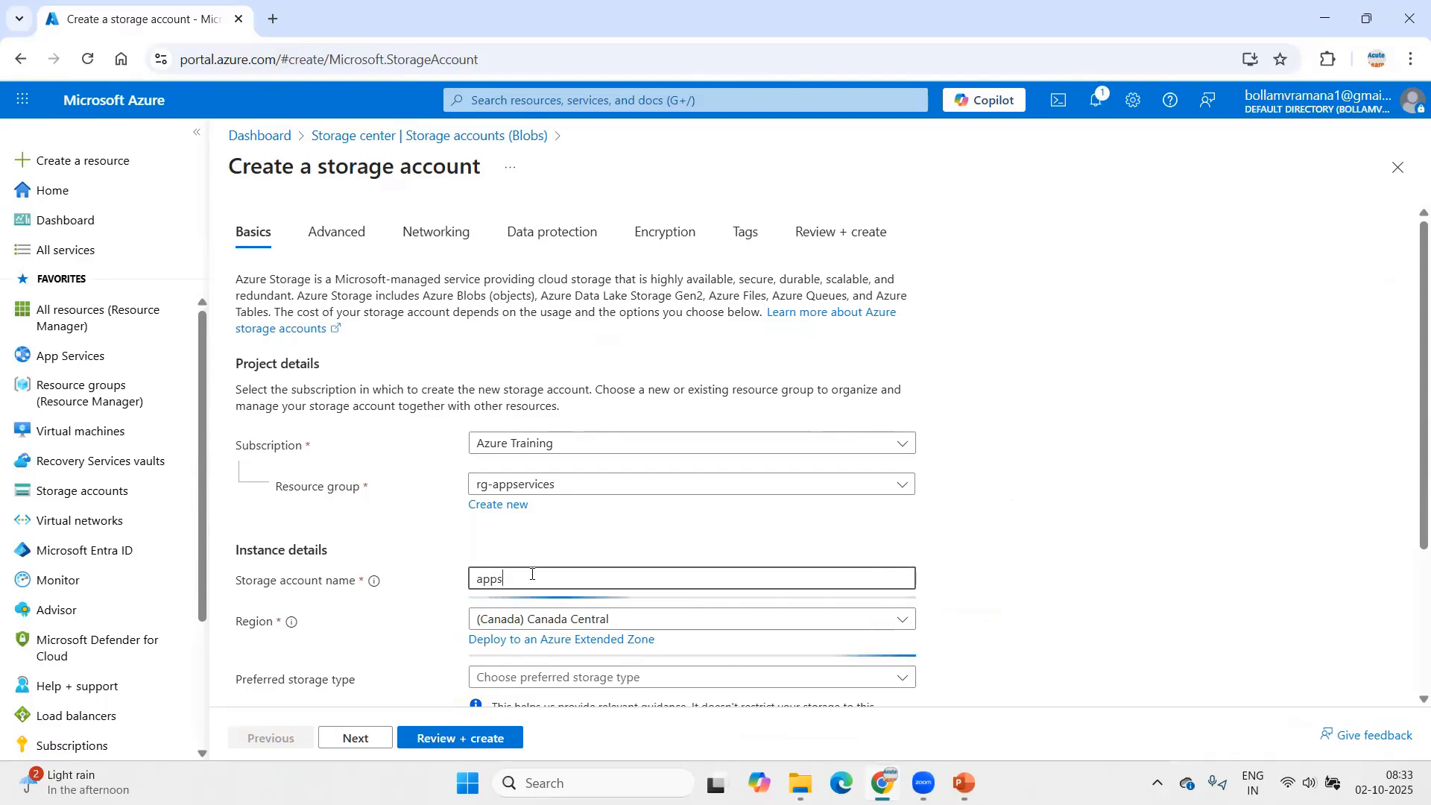
type("vcbkpa")
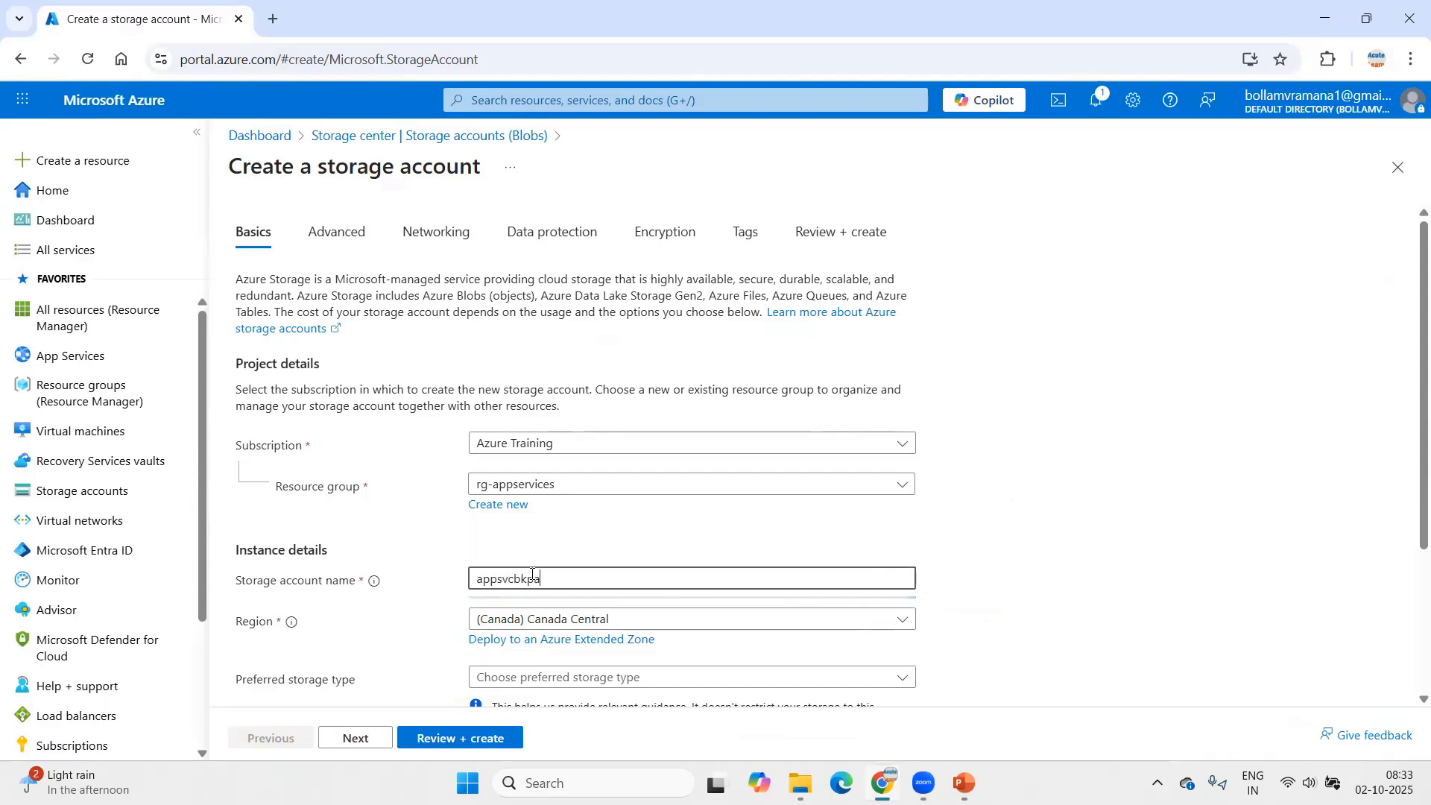
type("cute")
Choose Azure Blob Storage or Azure Data Lake Storage Gen 2 with locally-redundant storage (LRS), and create the storage account.
scroll(858, 511, "down", 2)
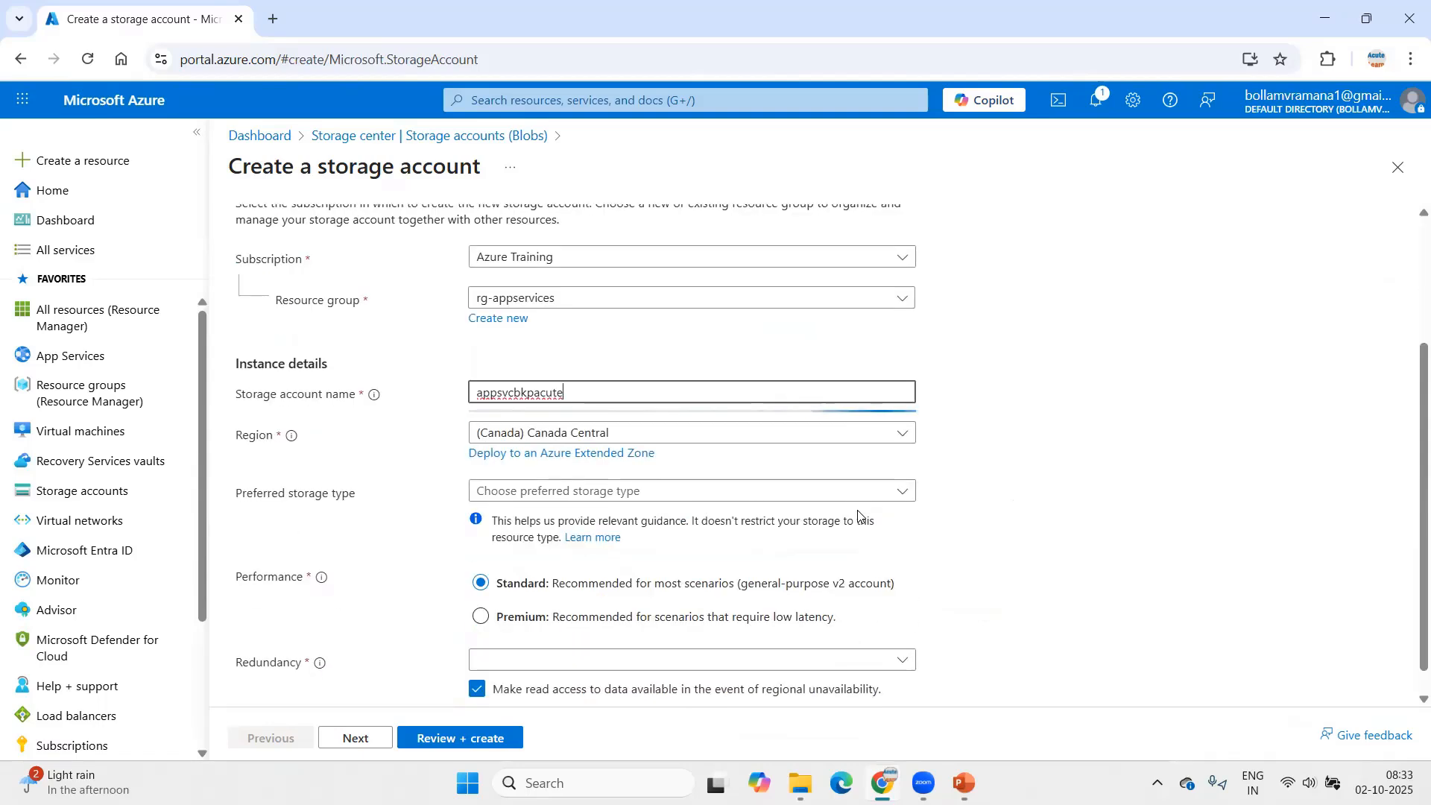
left_click(768, 491)
left_click(596, 514)
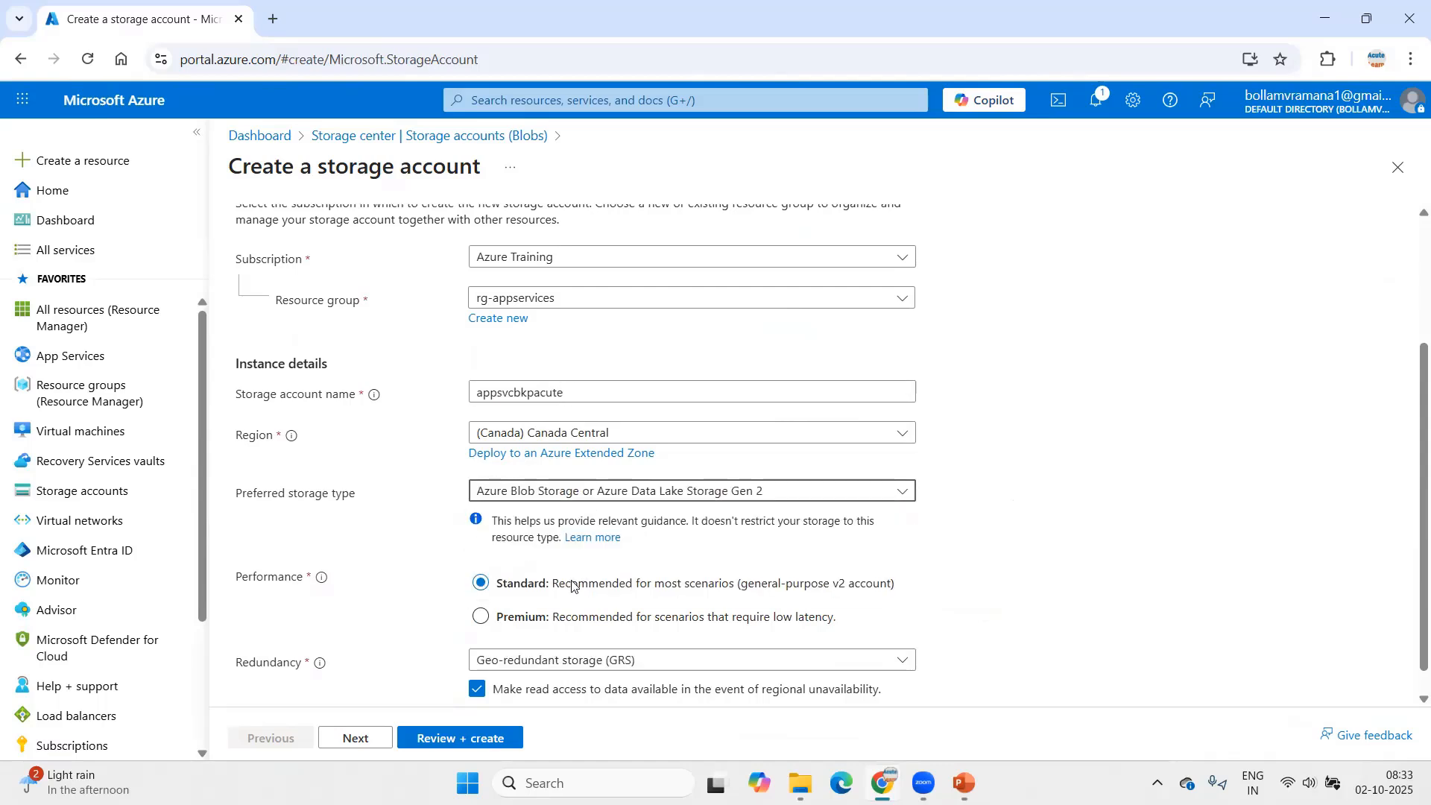
left_click(550, 658)
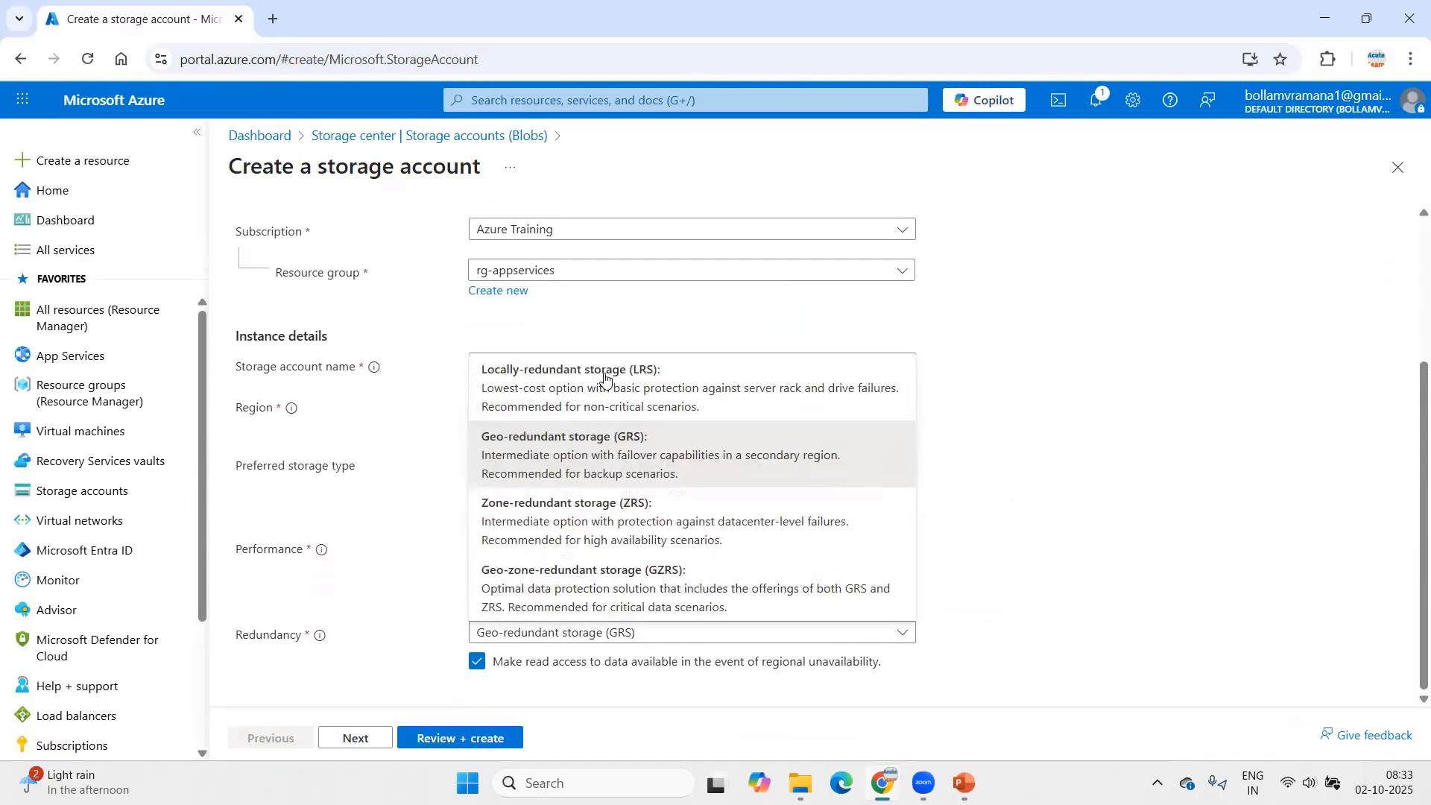
left_click(604, 376)
left_click(460, 738)
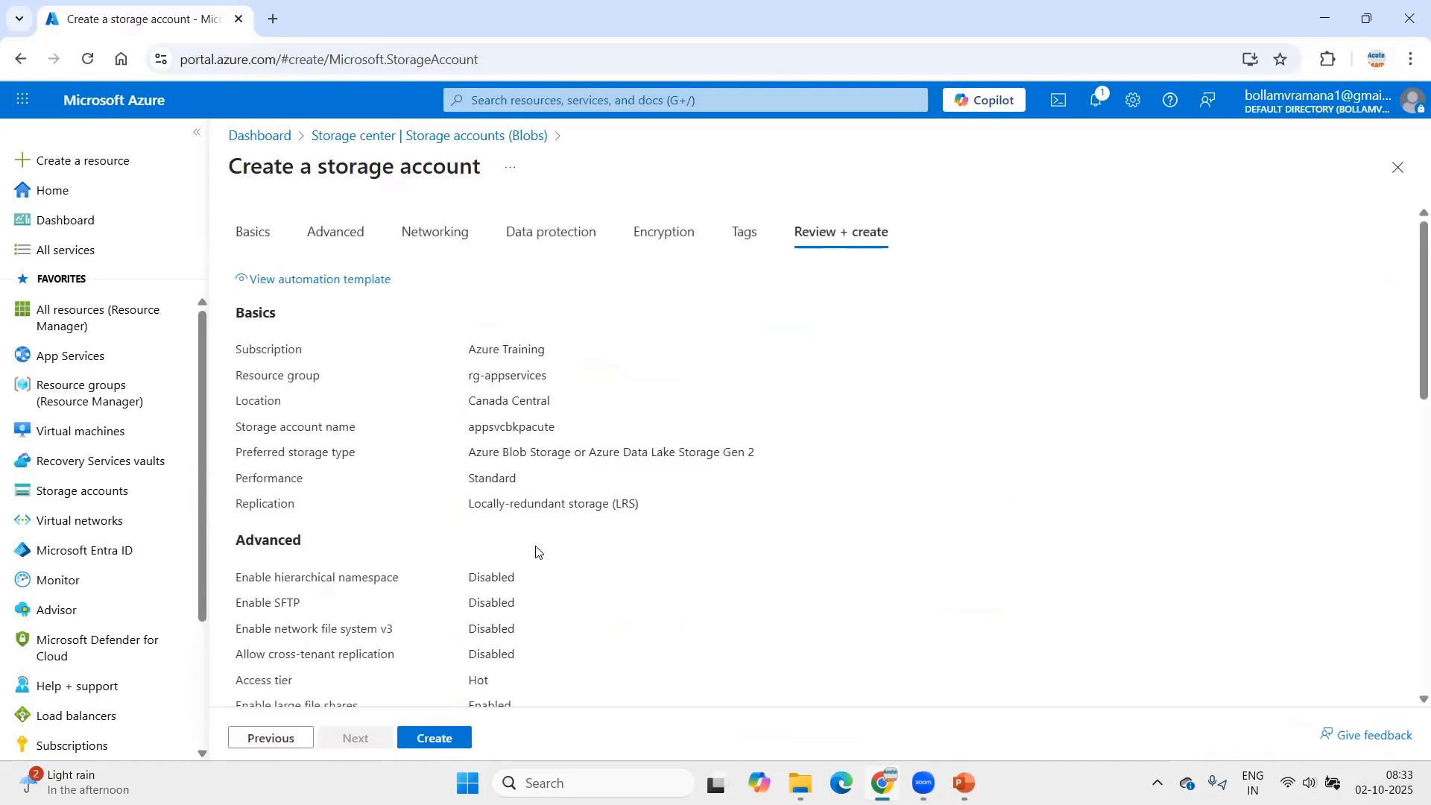
left_click(435, 739)
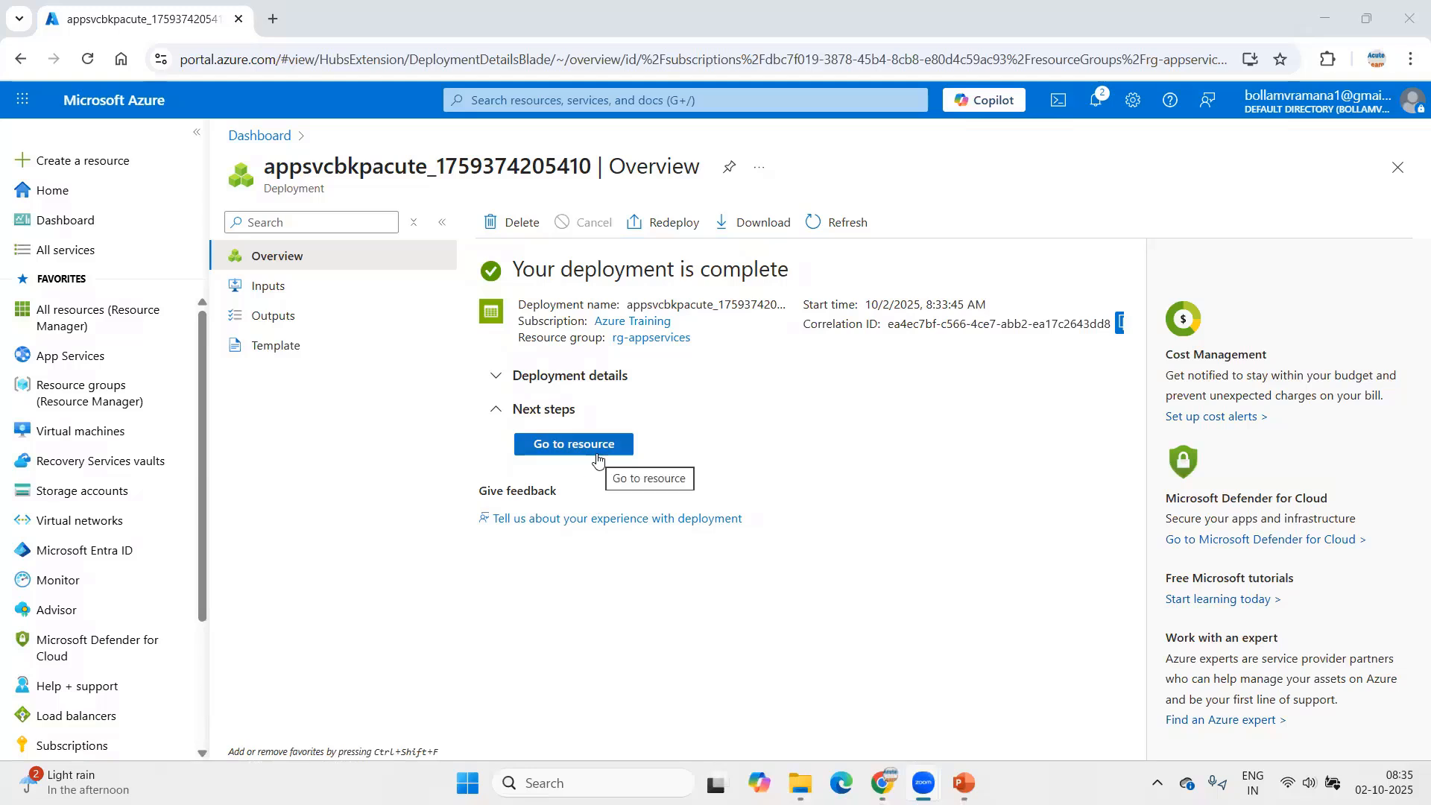
Add a container named hrmsbackup to the appsvcbkpacute storage account.
left_click(588, 447)
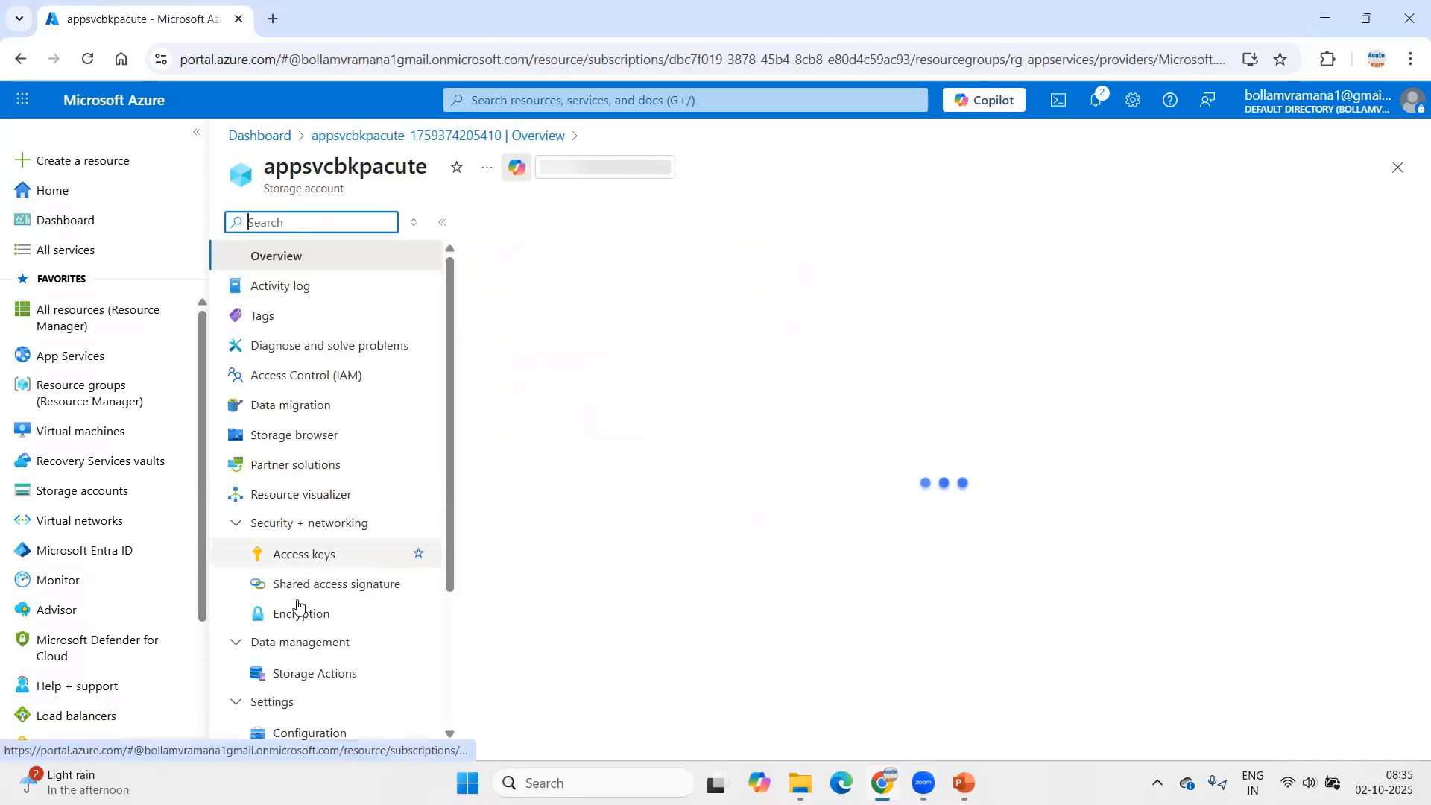
scroll(396, 423, "down", 3)
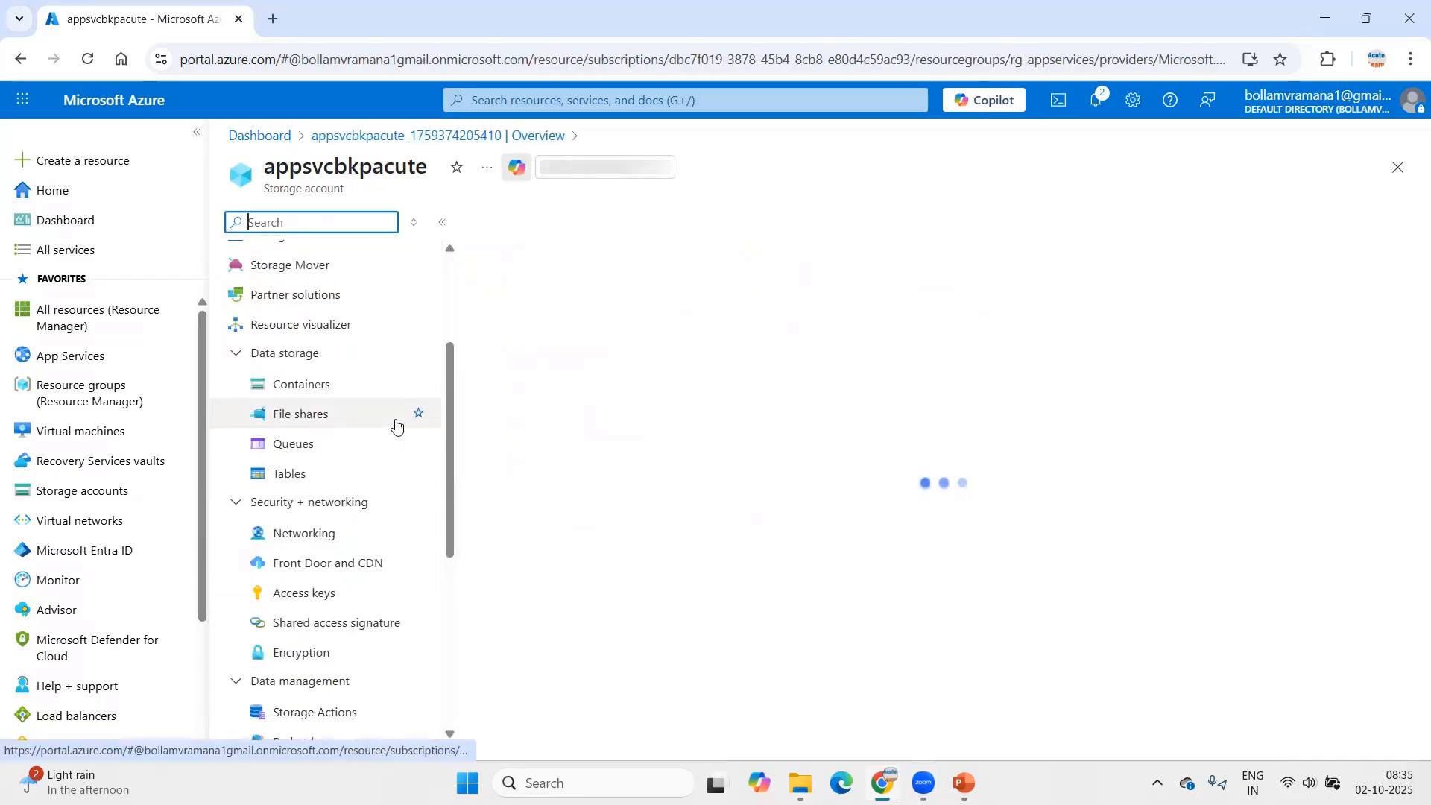
left_click(317, 389)
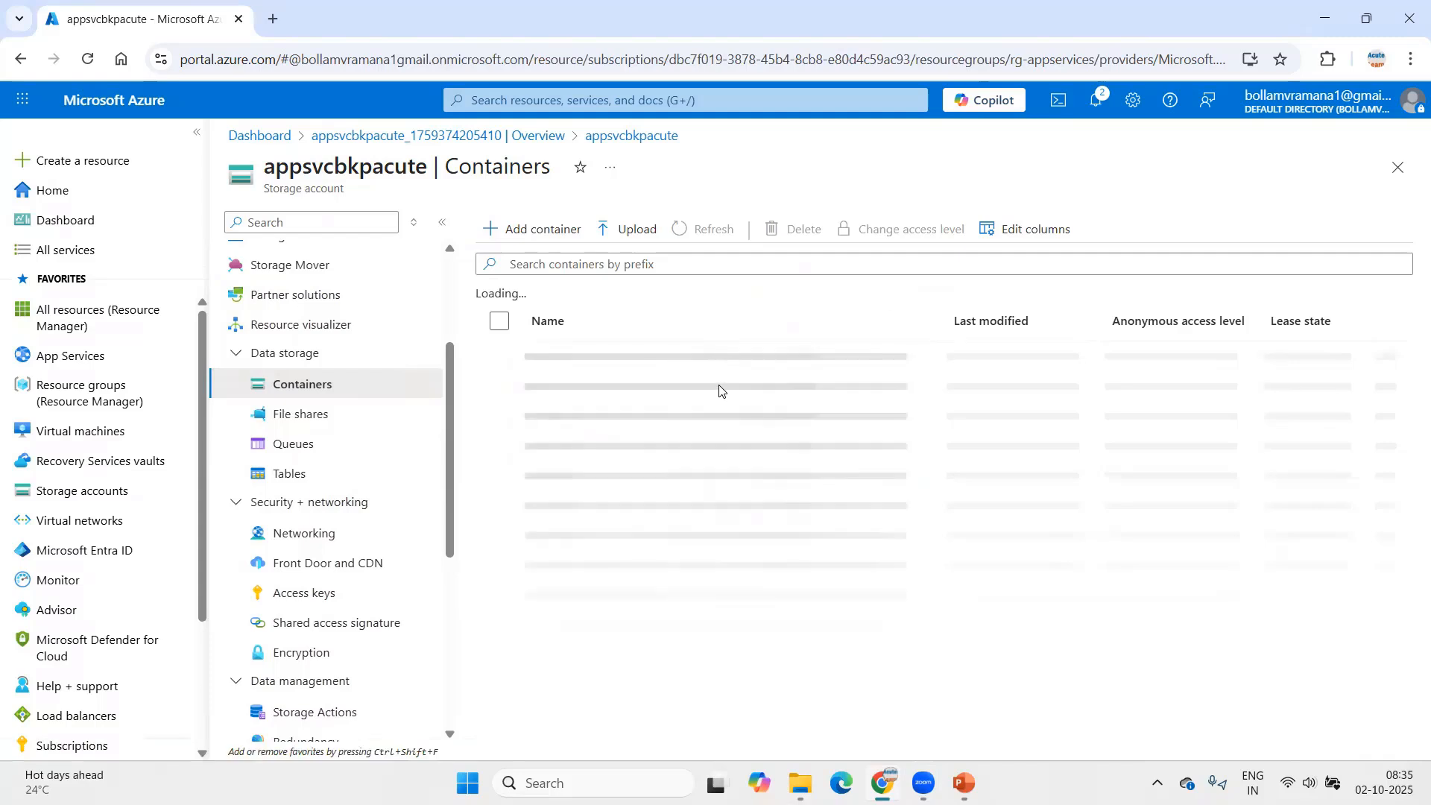
left_click(532, 231)
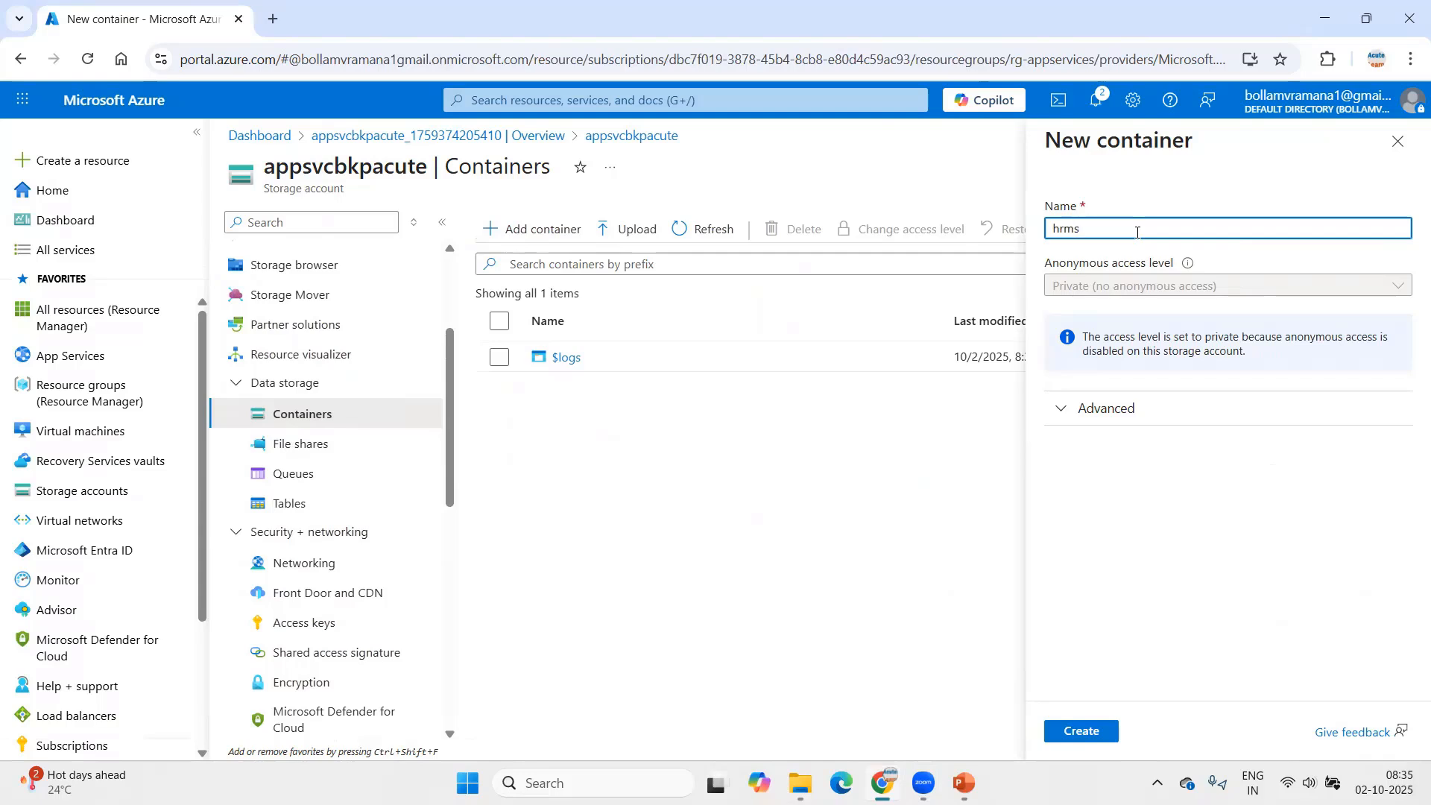
type("up")
left_click(1081, 732)
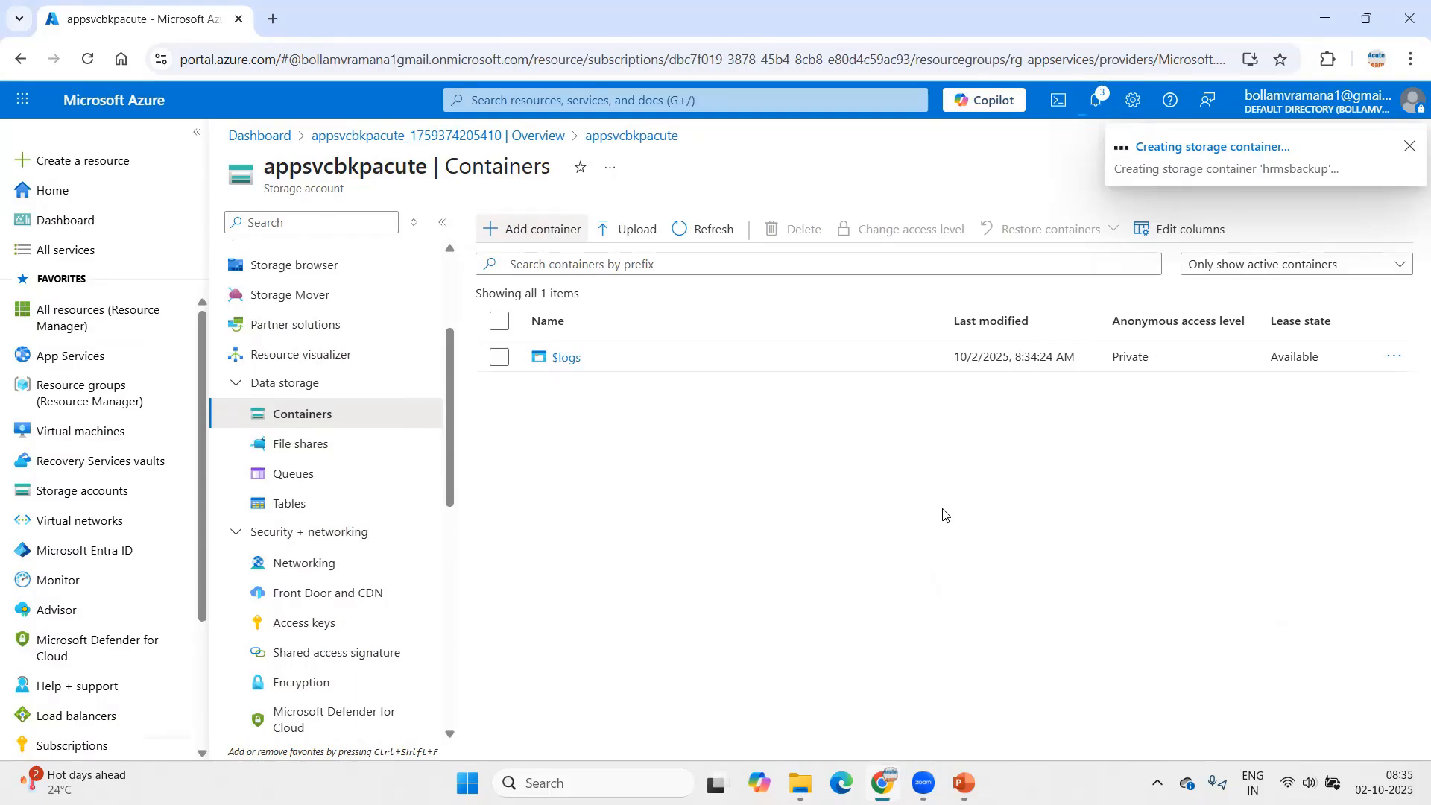
Open the custom backup configuration of hrmsacuteapp and select the appsvcbkpacute storage account with the hrmsbackup container.
left_click(79, 356)
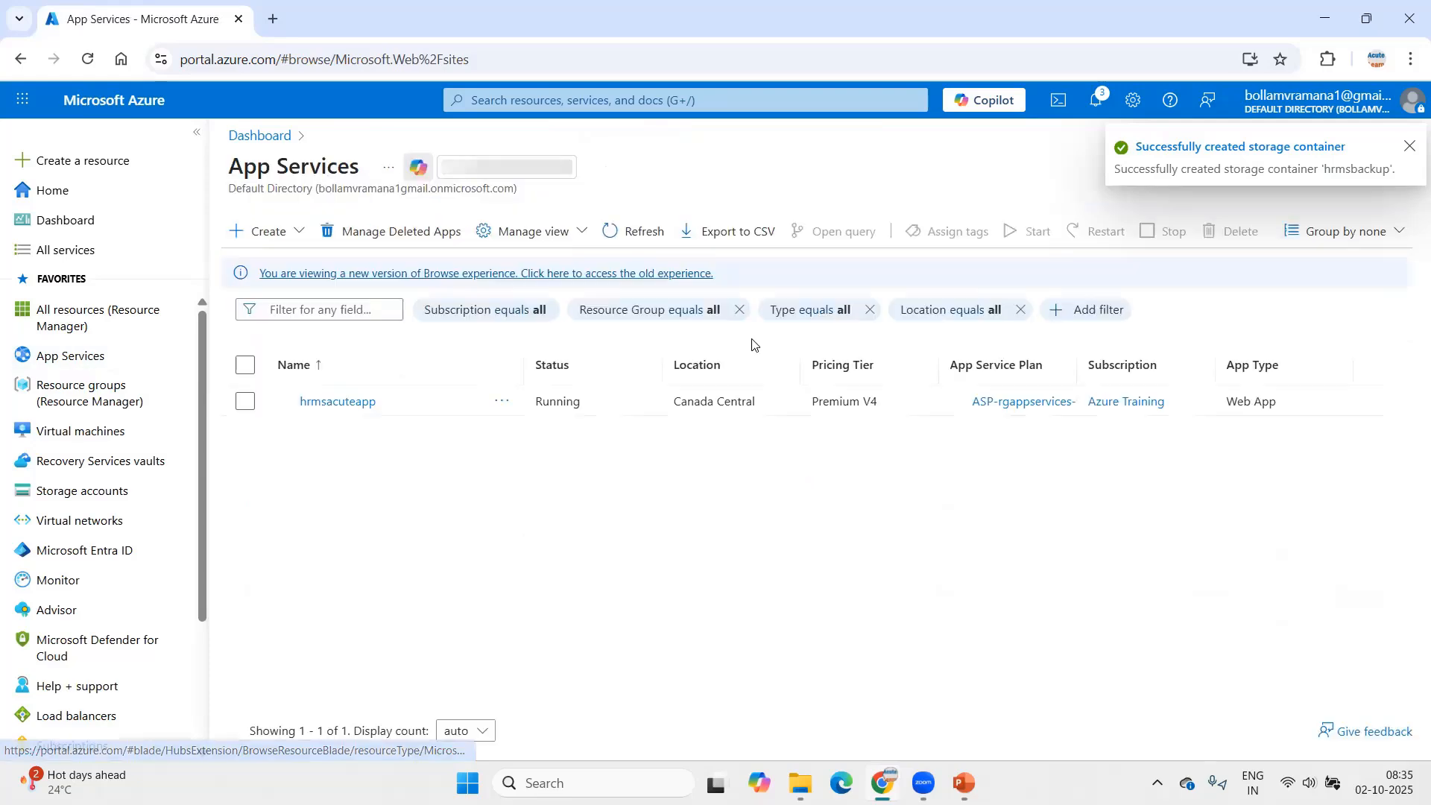
left_click(322, 402)
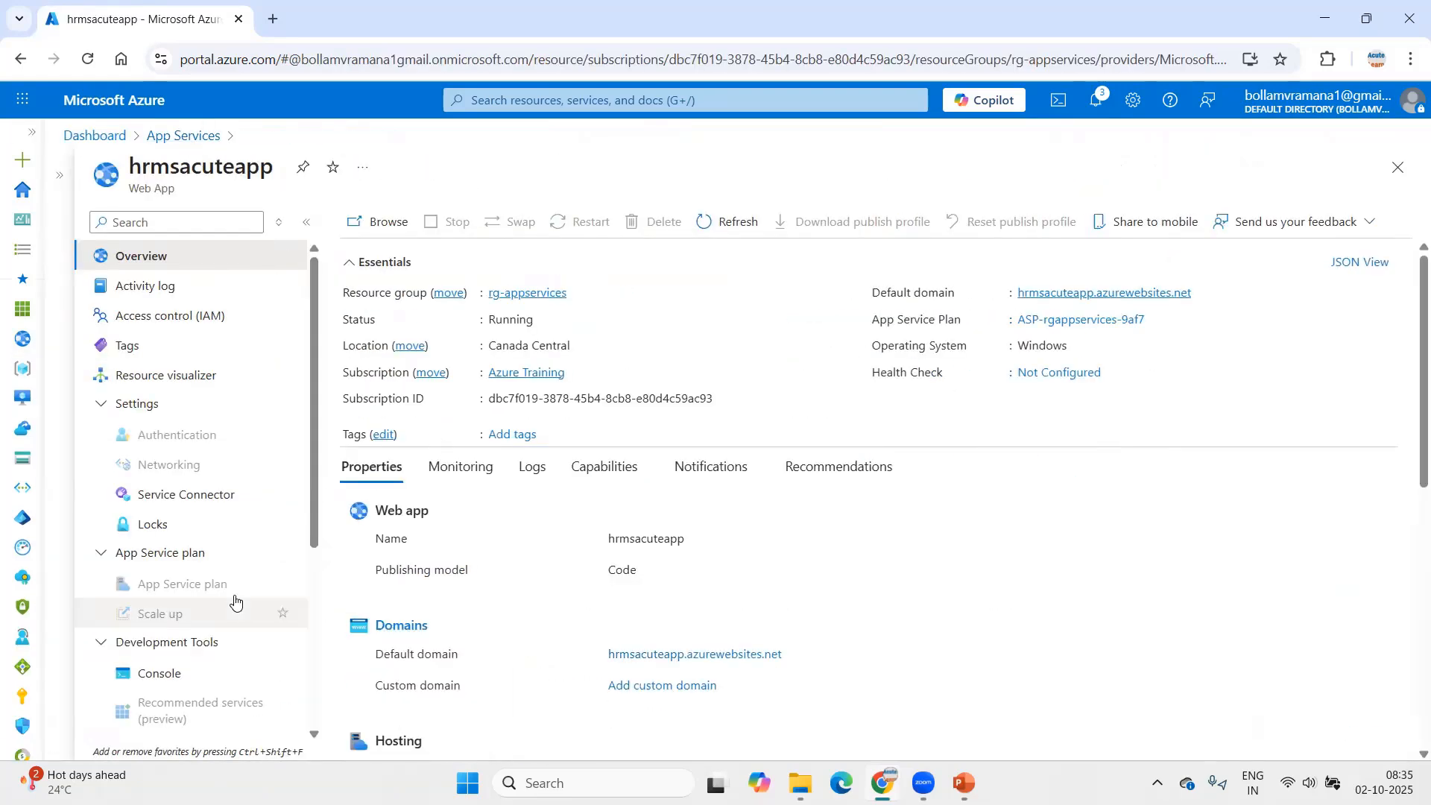
scroll(234, 601, "down", 5)
left_click(161, 398)
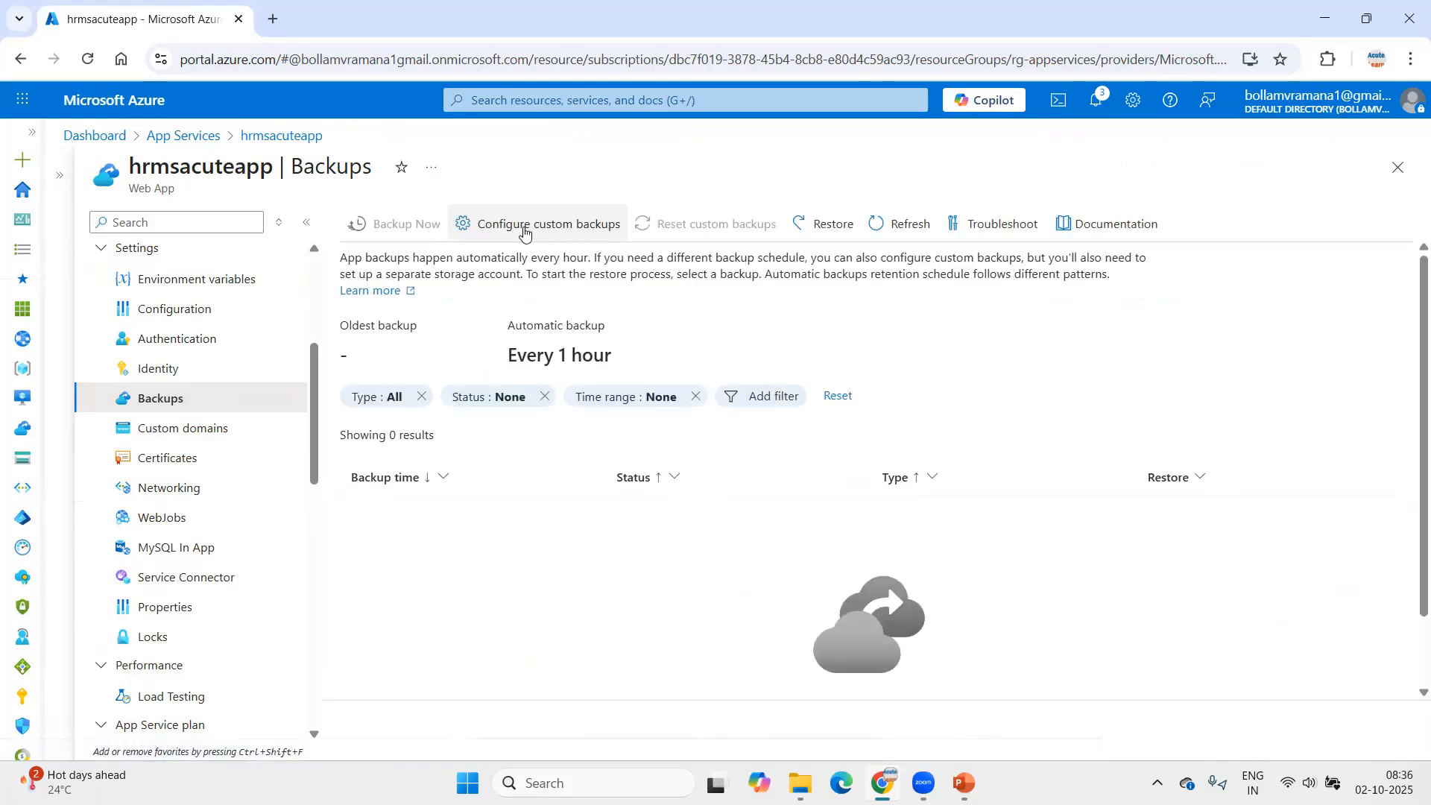
left_click(524, 233)
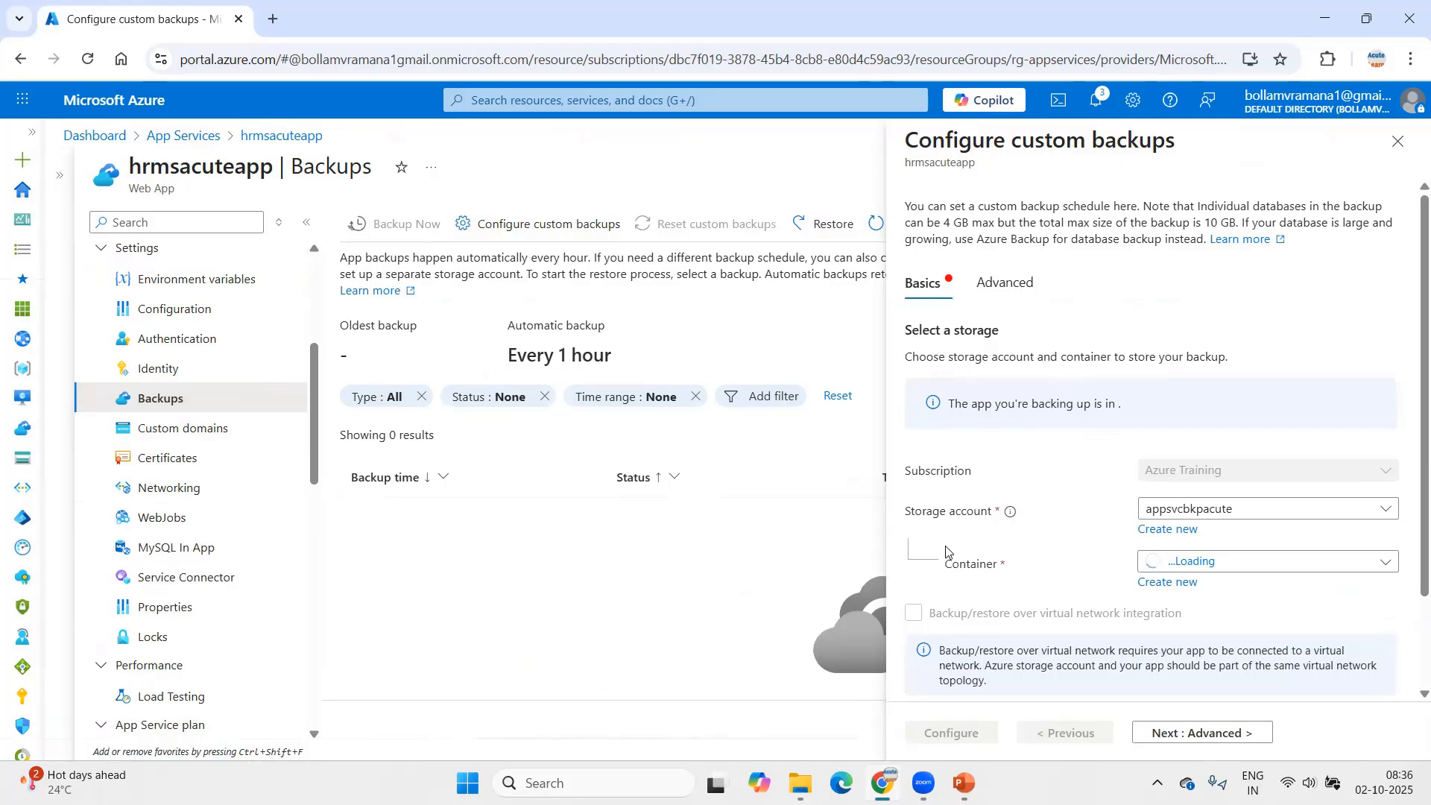
left_click(1223, 510)
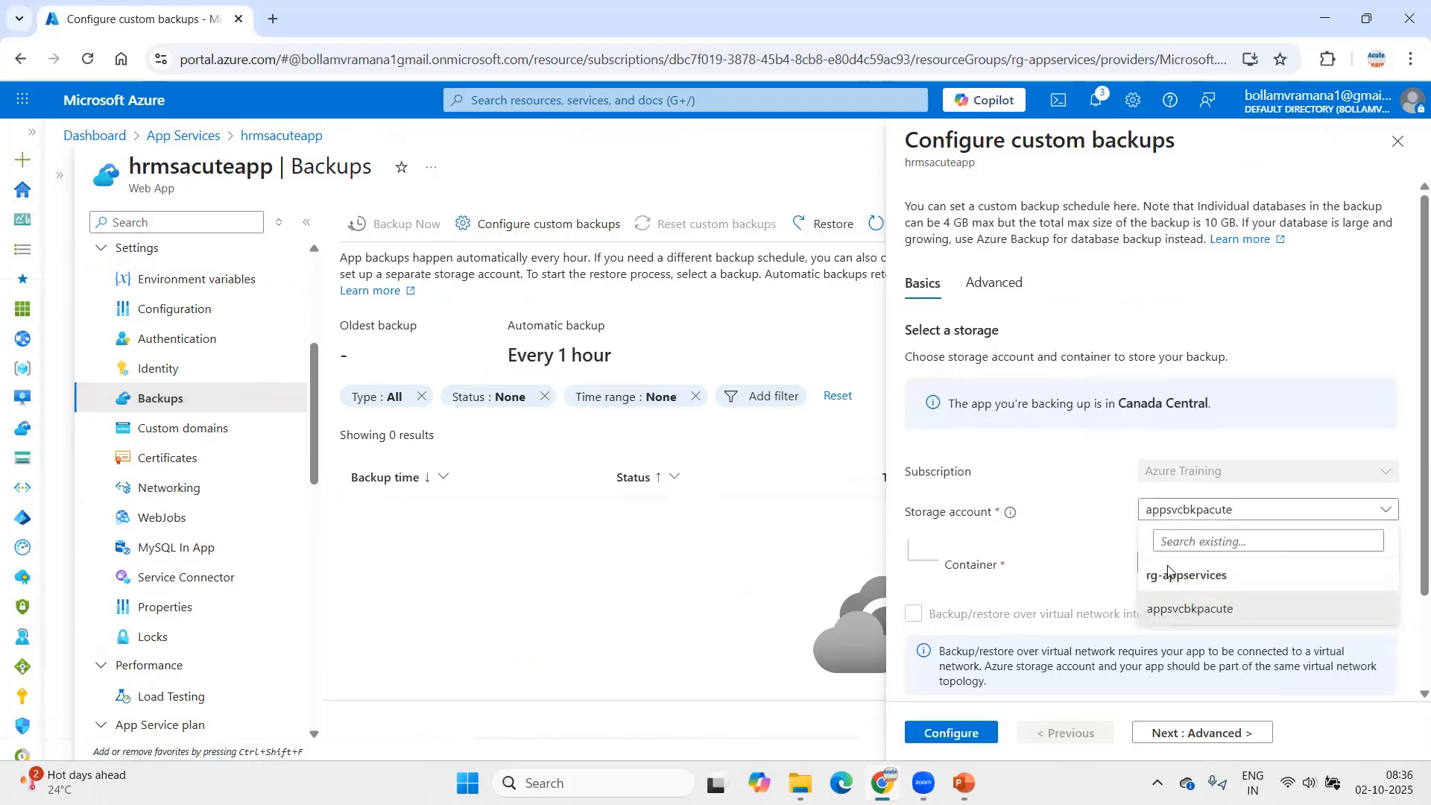
left_click(1178, 610)
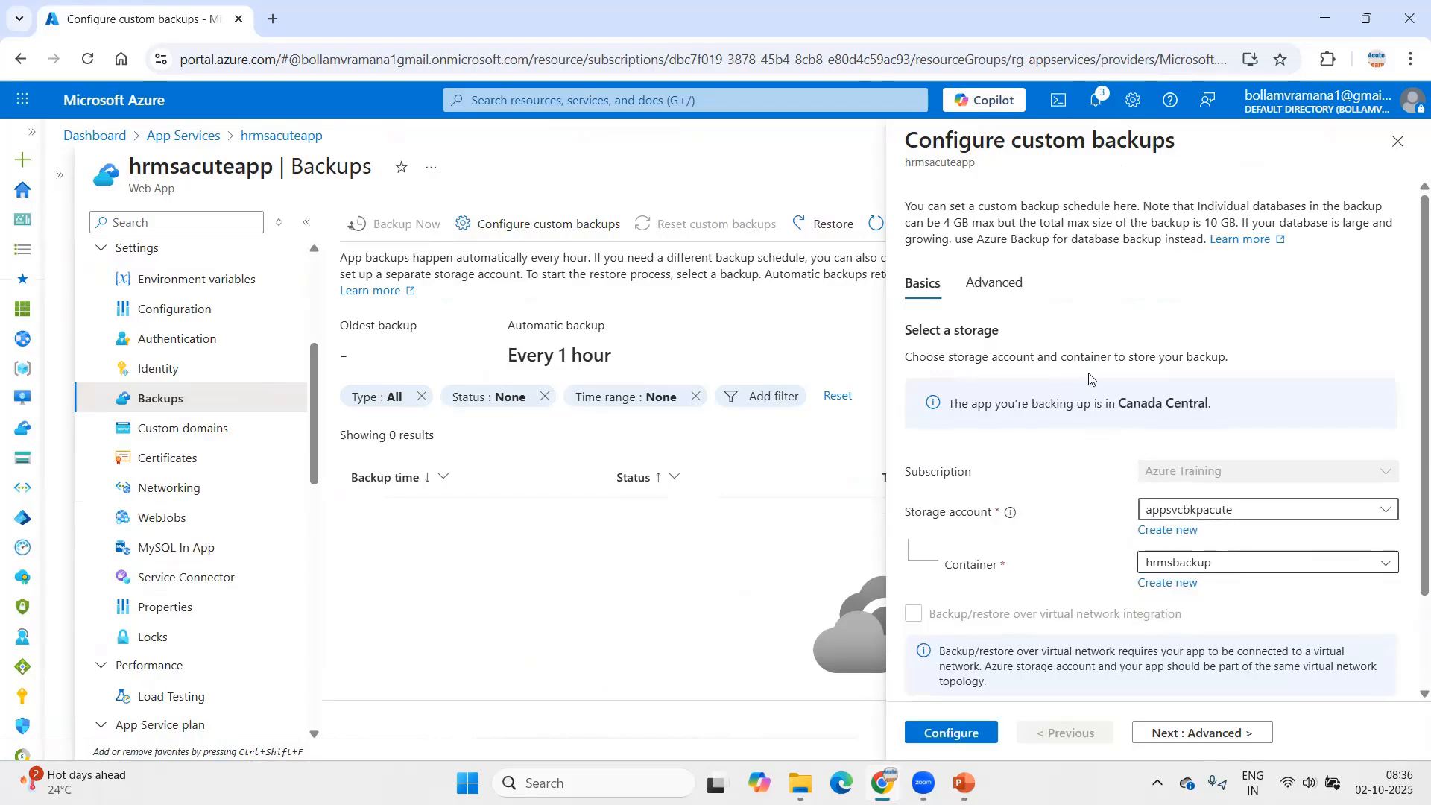
Enable a set schedule for the custom backups.
scroll(1051, 324, "down", 2)
mouse_move(1016, 406)
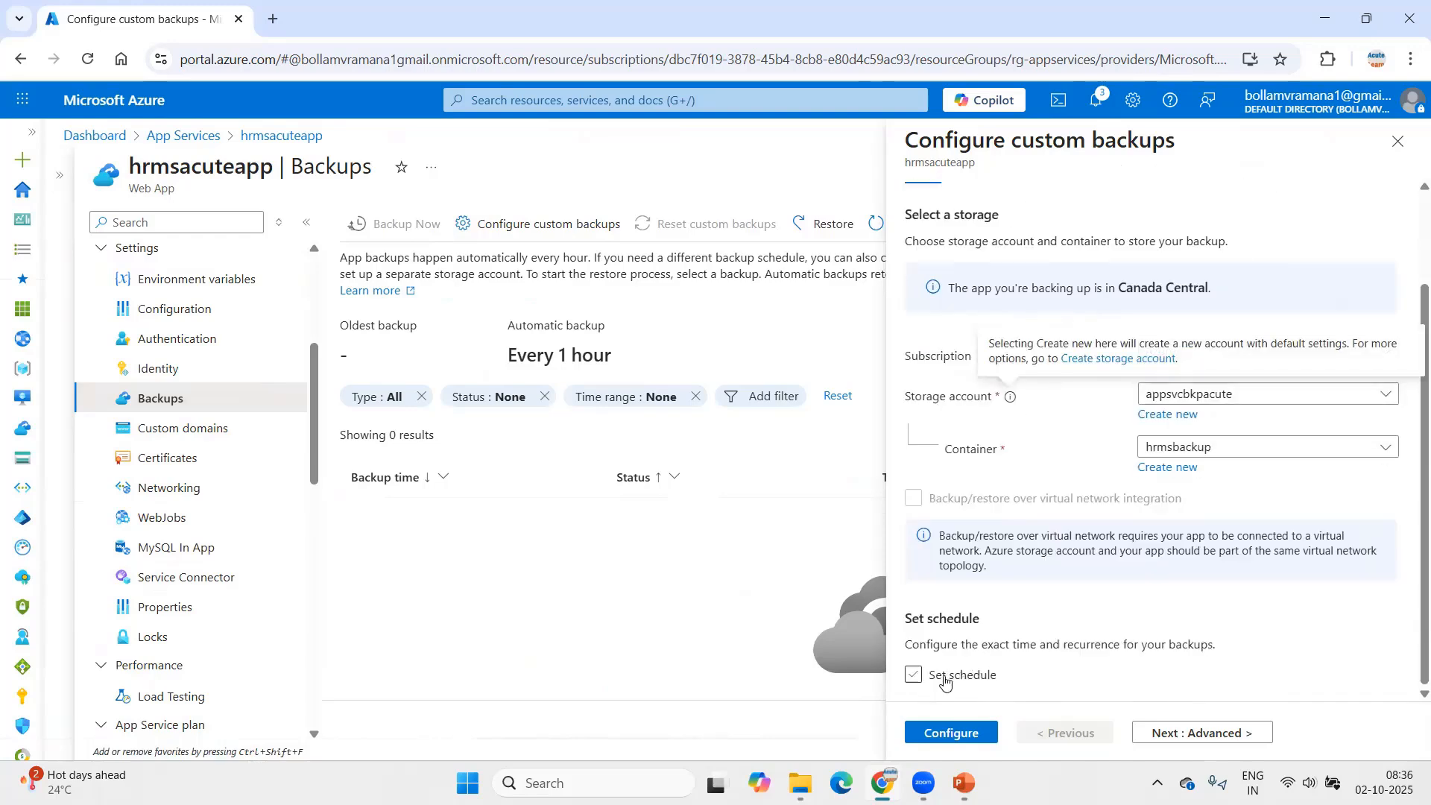
left_click(937, 681)
left_click(939, 681)
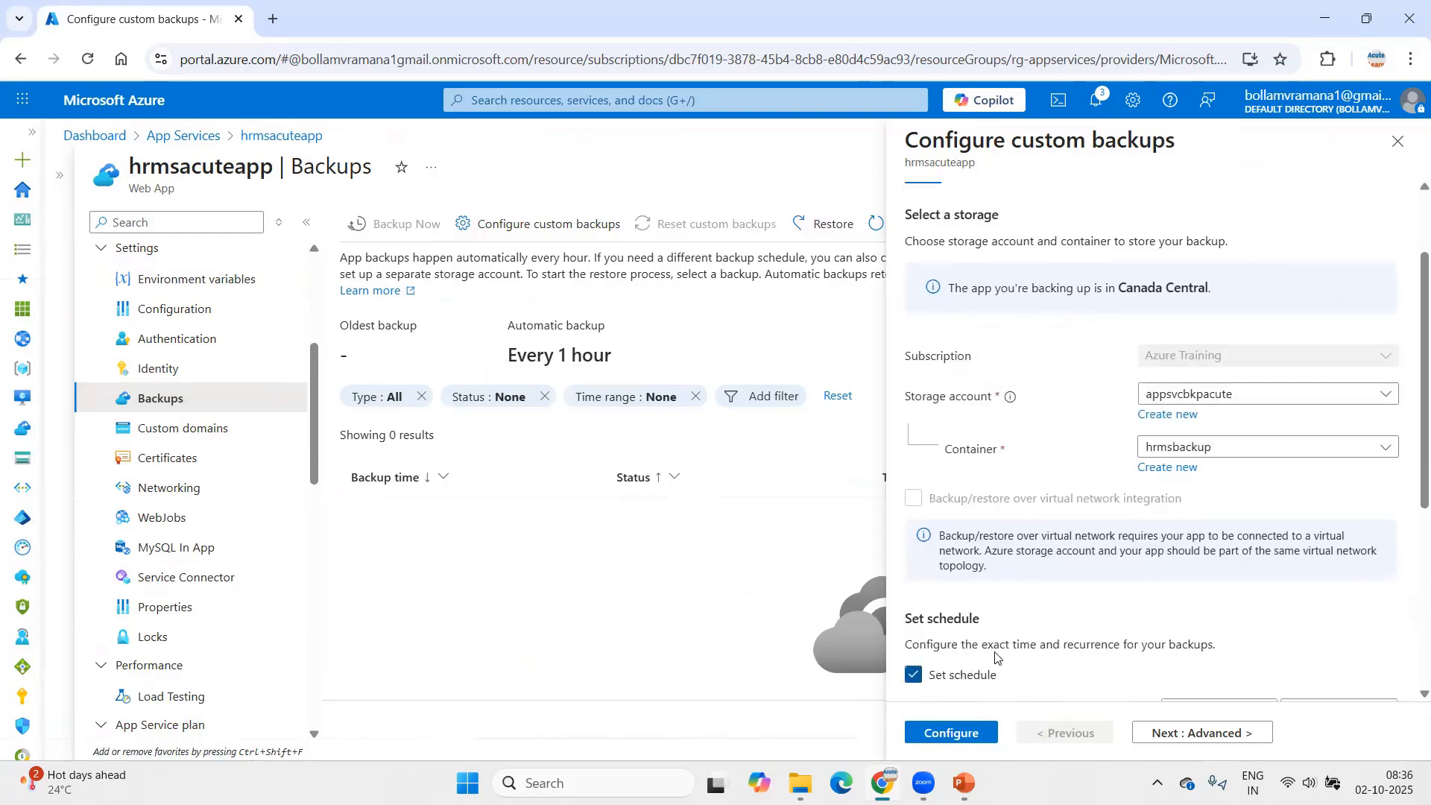
scroll(1156, 571, "down", 5)
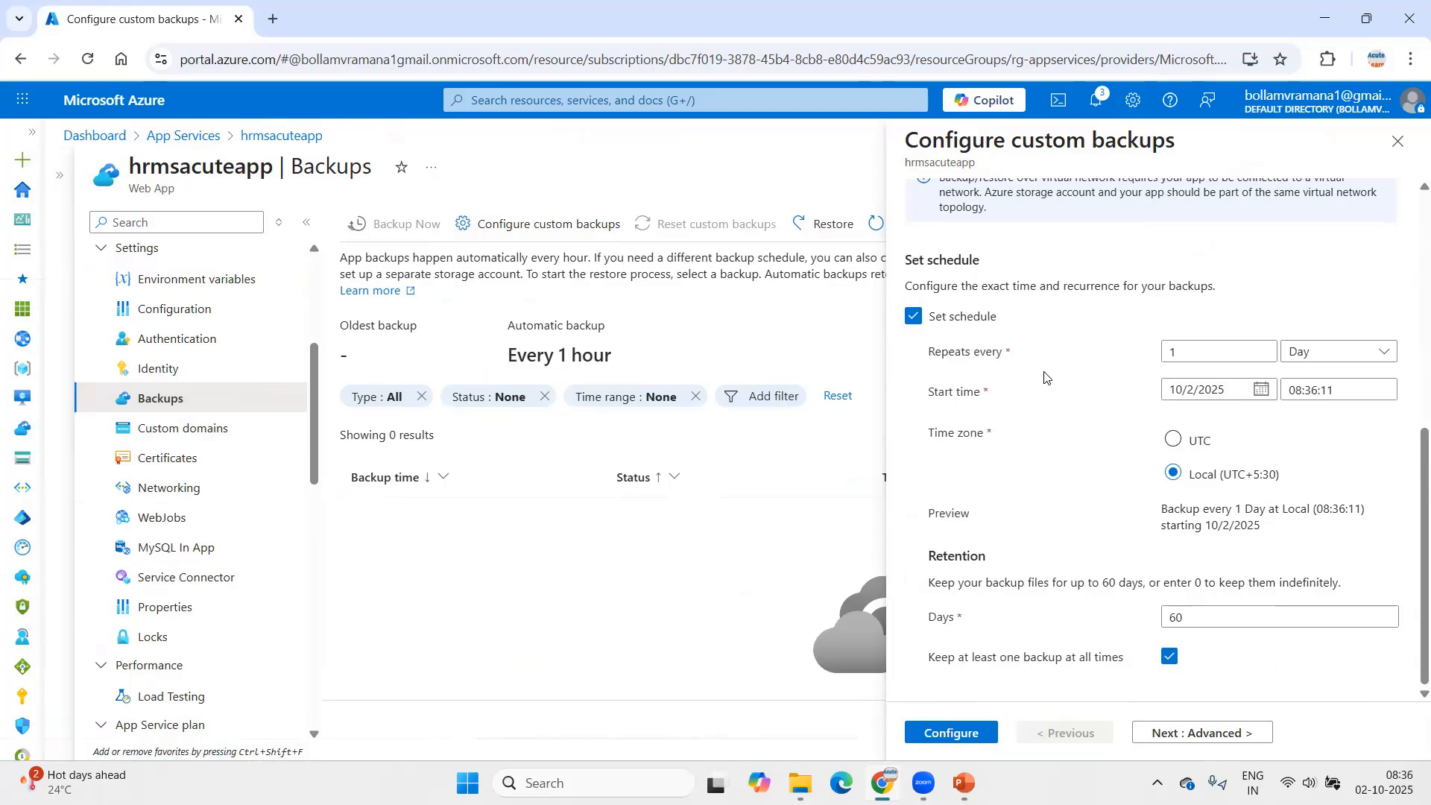
Set the backup recurrence unit to Day and save the custom backup configuration.
left_click(1297, 354)
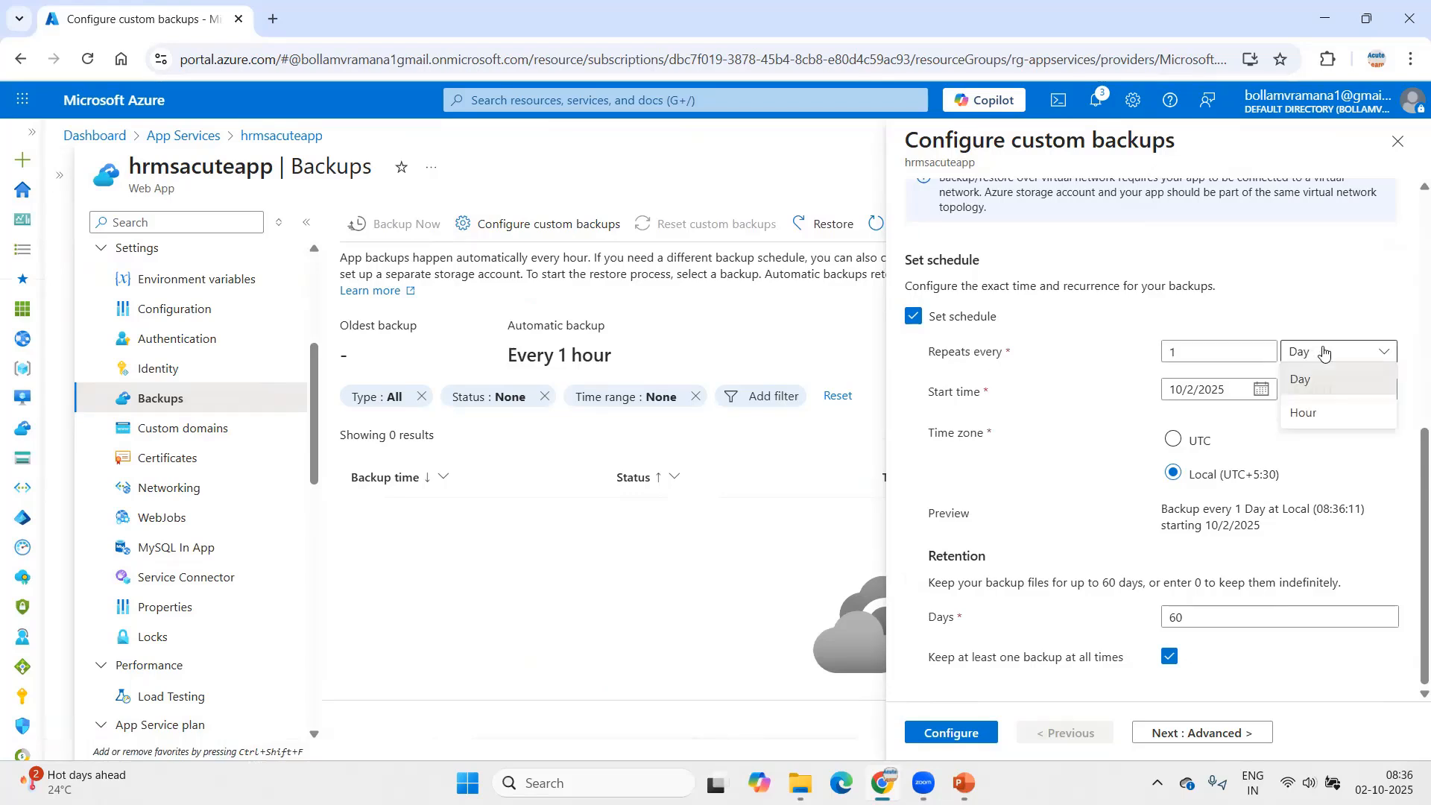
left_click(1305, 412)
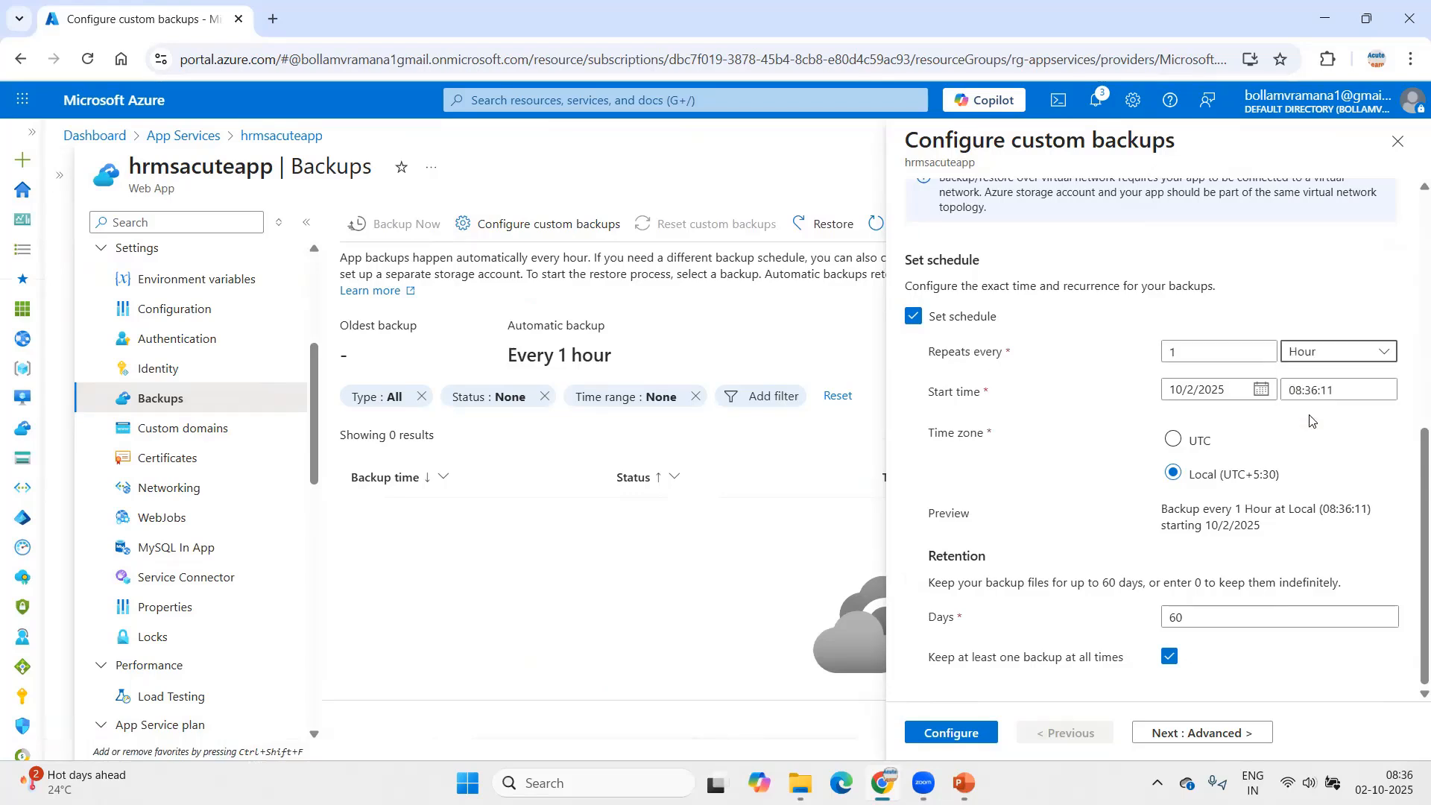
left_click(1334, 359)
left_click(1334, 381)
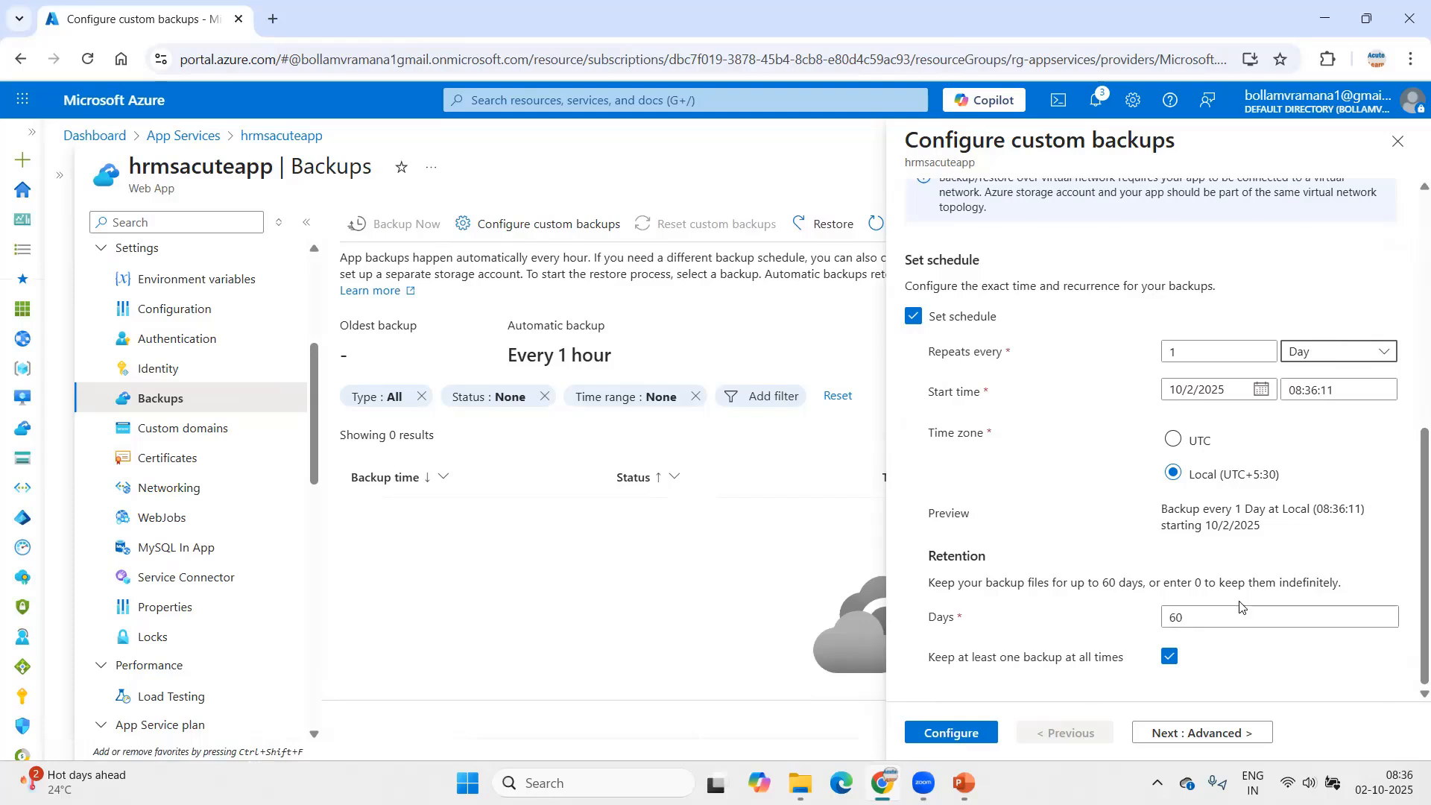
left_click(951, 734)
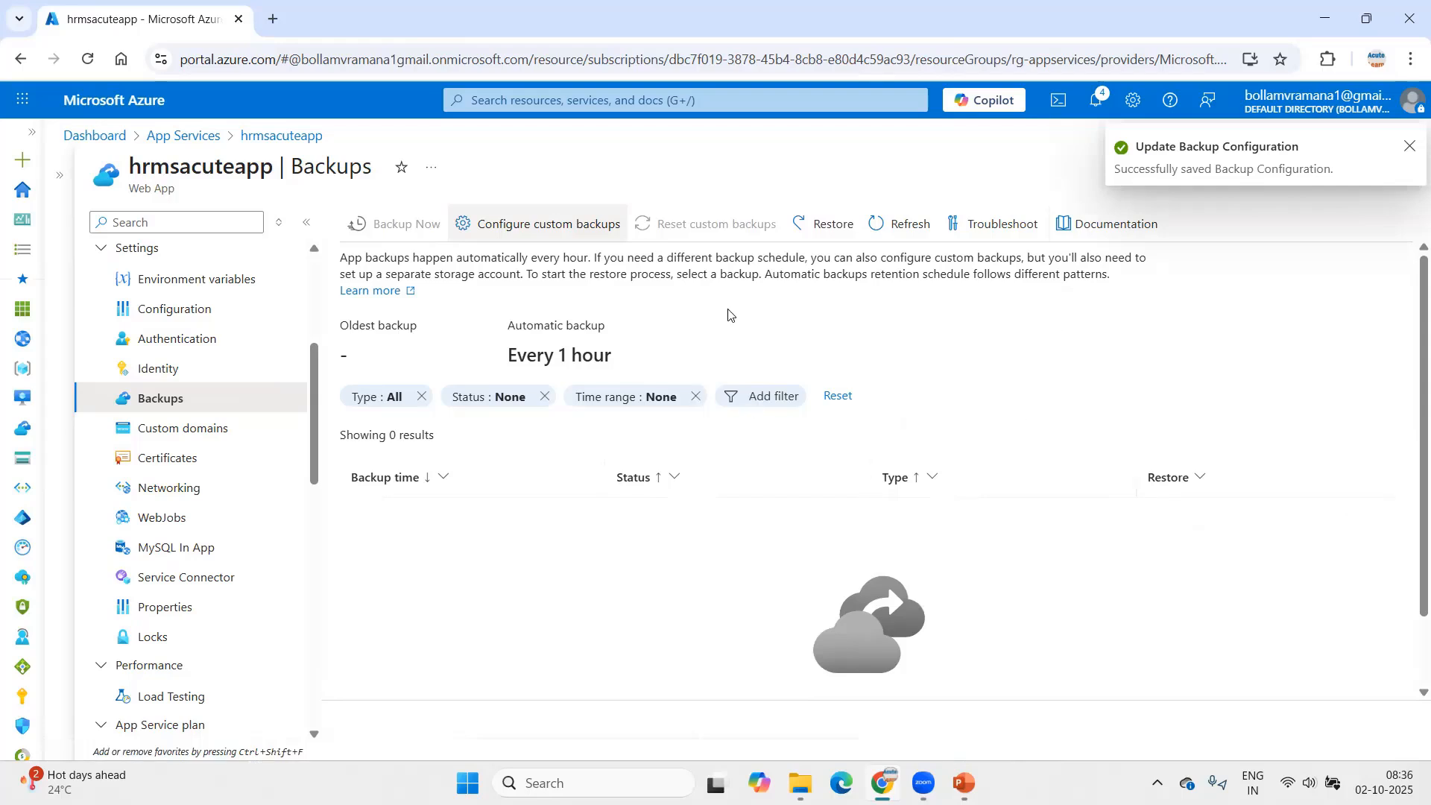
Refresh the backup list and open the restore form to examine the Automatic backup and Custom backup source options.
left_click(900, 223)
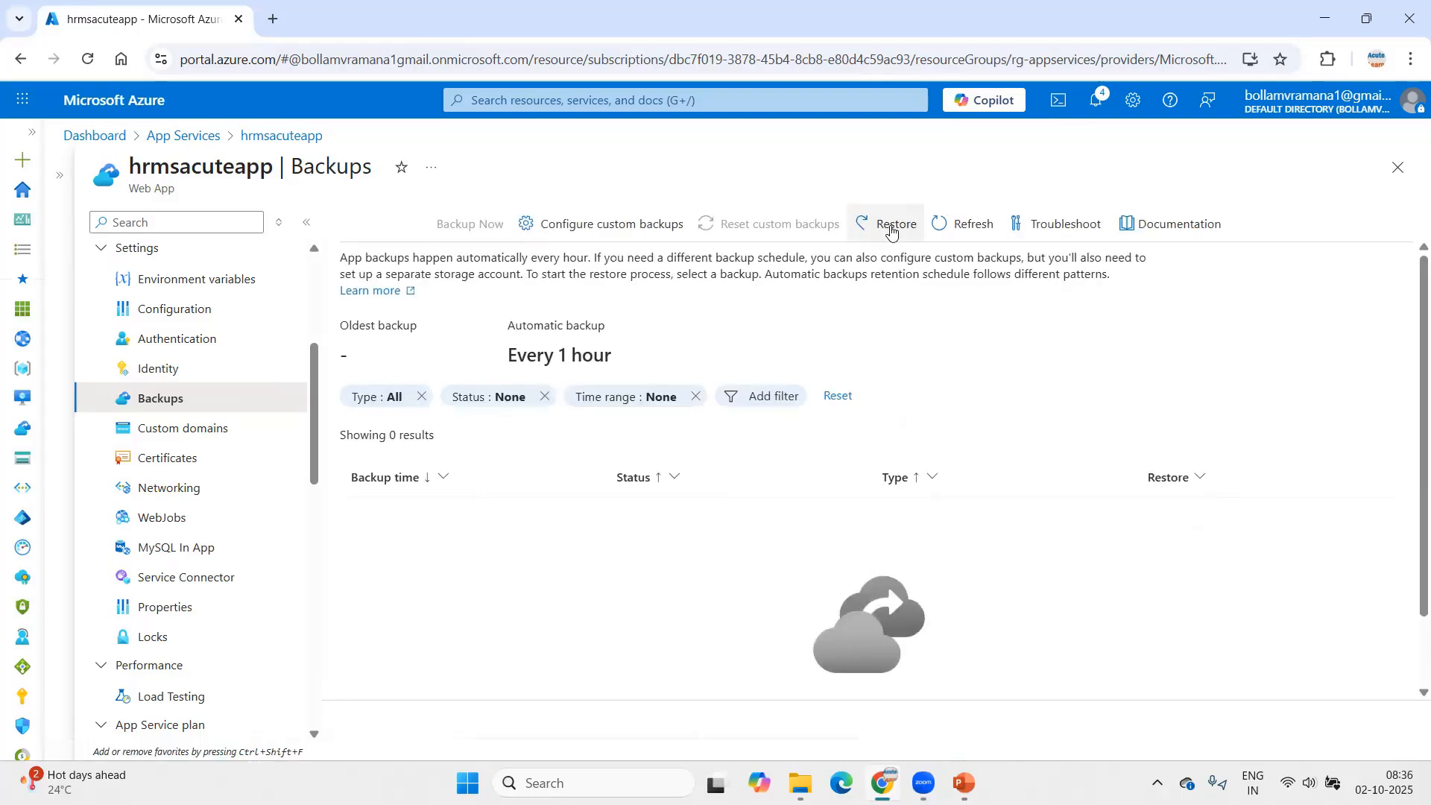
left_click(891, 232)
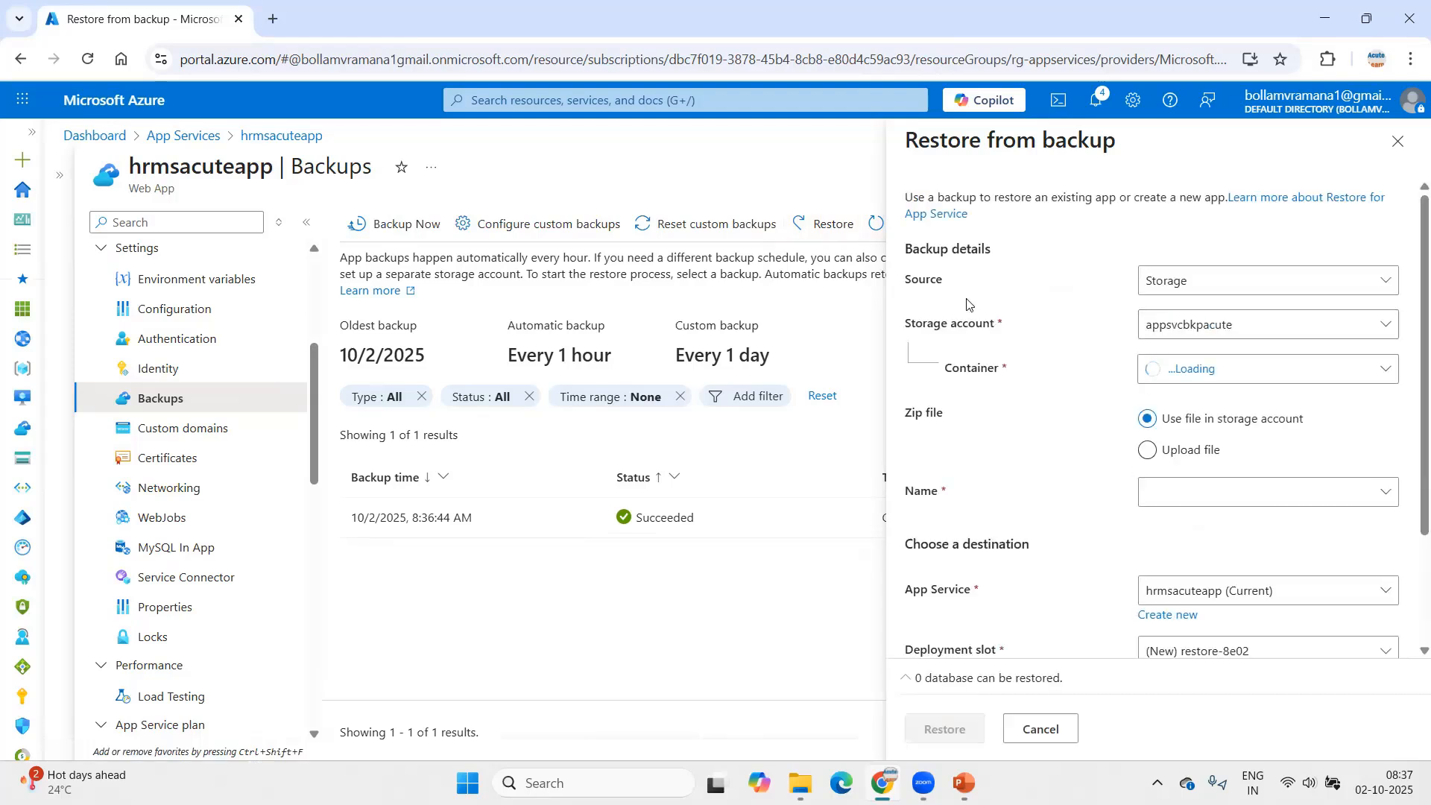
left_click(1198, 282)
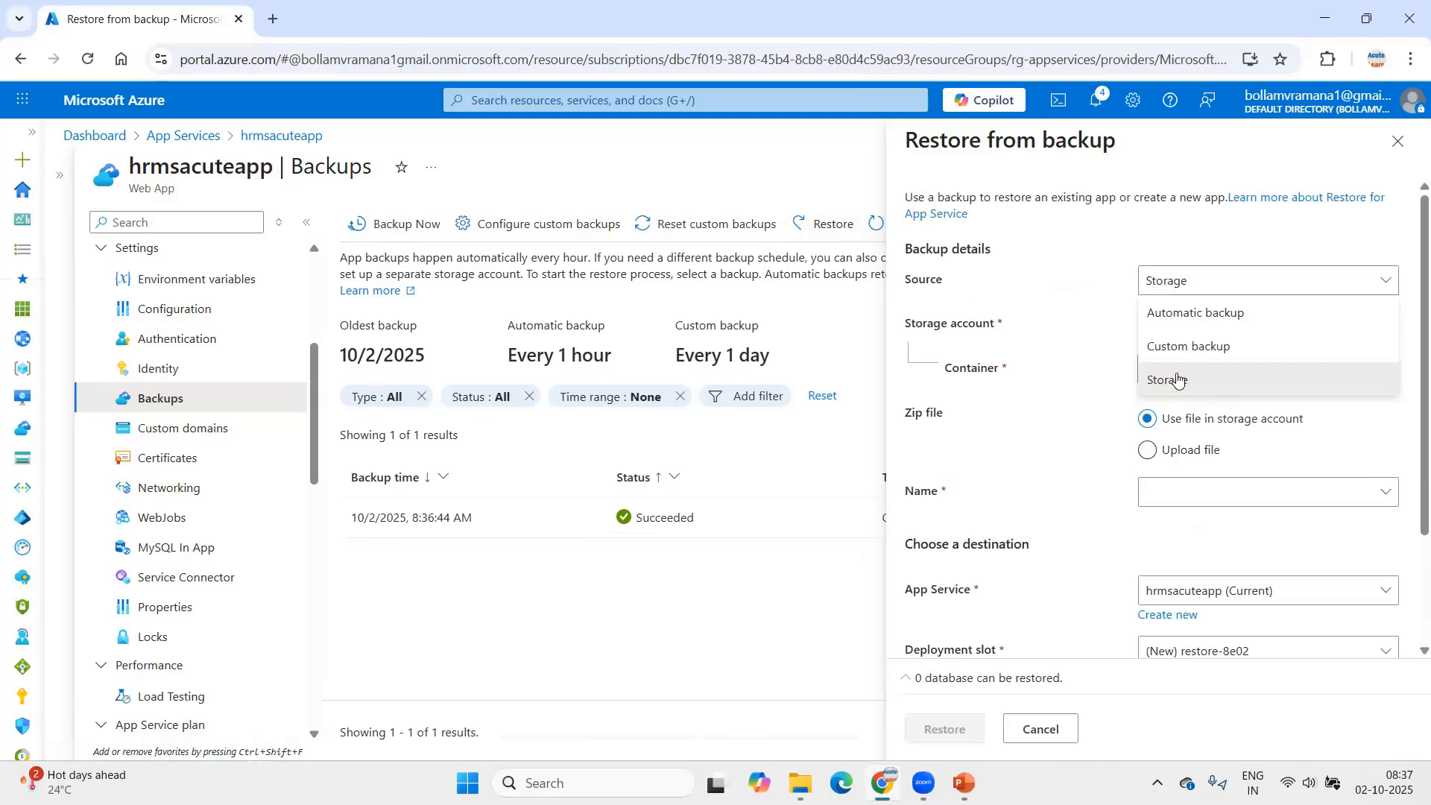
left_click(1206, 307)
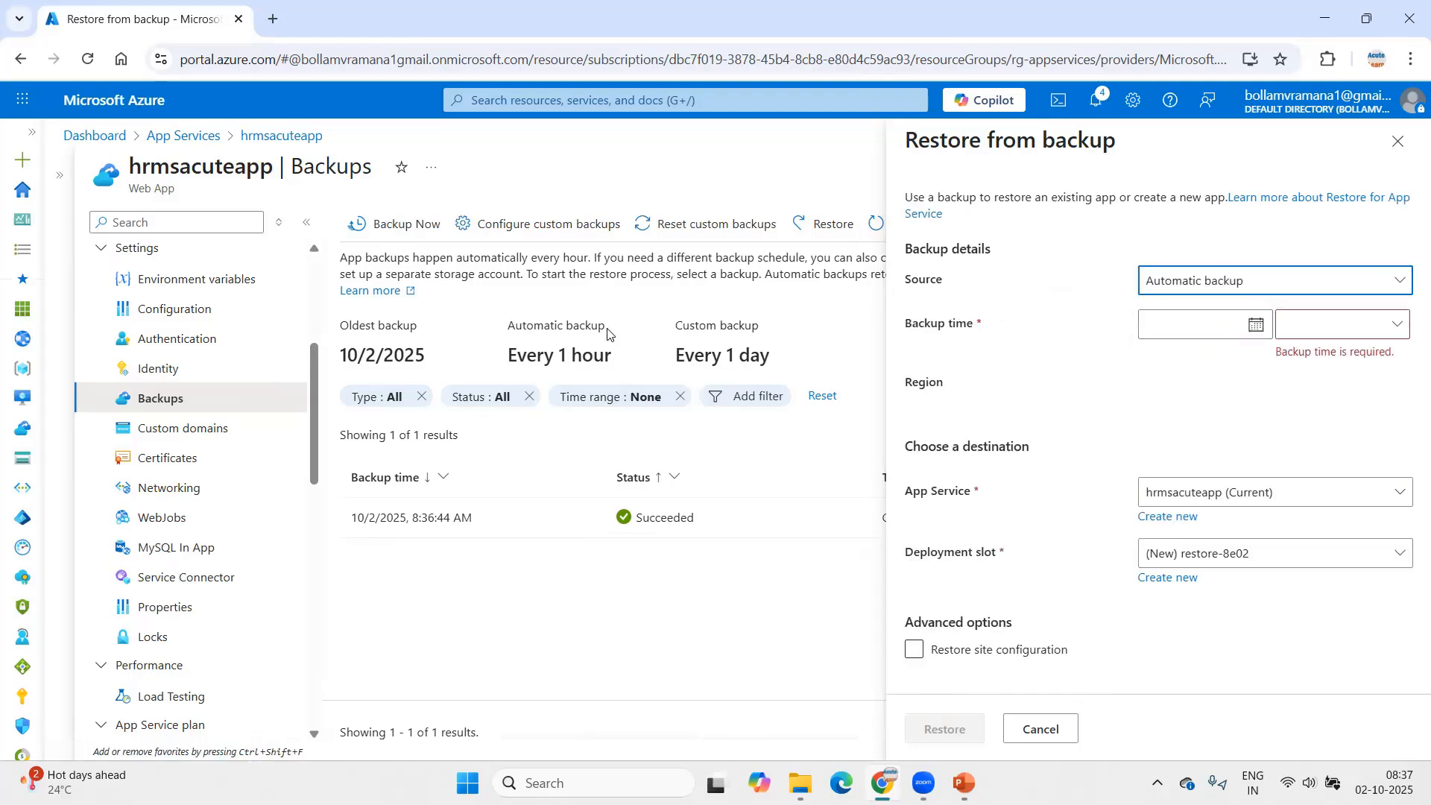
left_click(1251, 290)
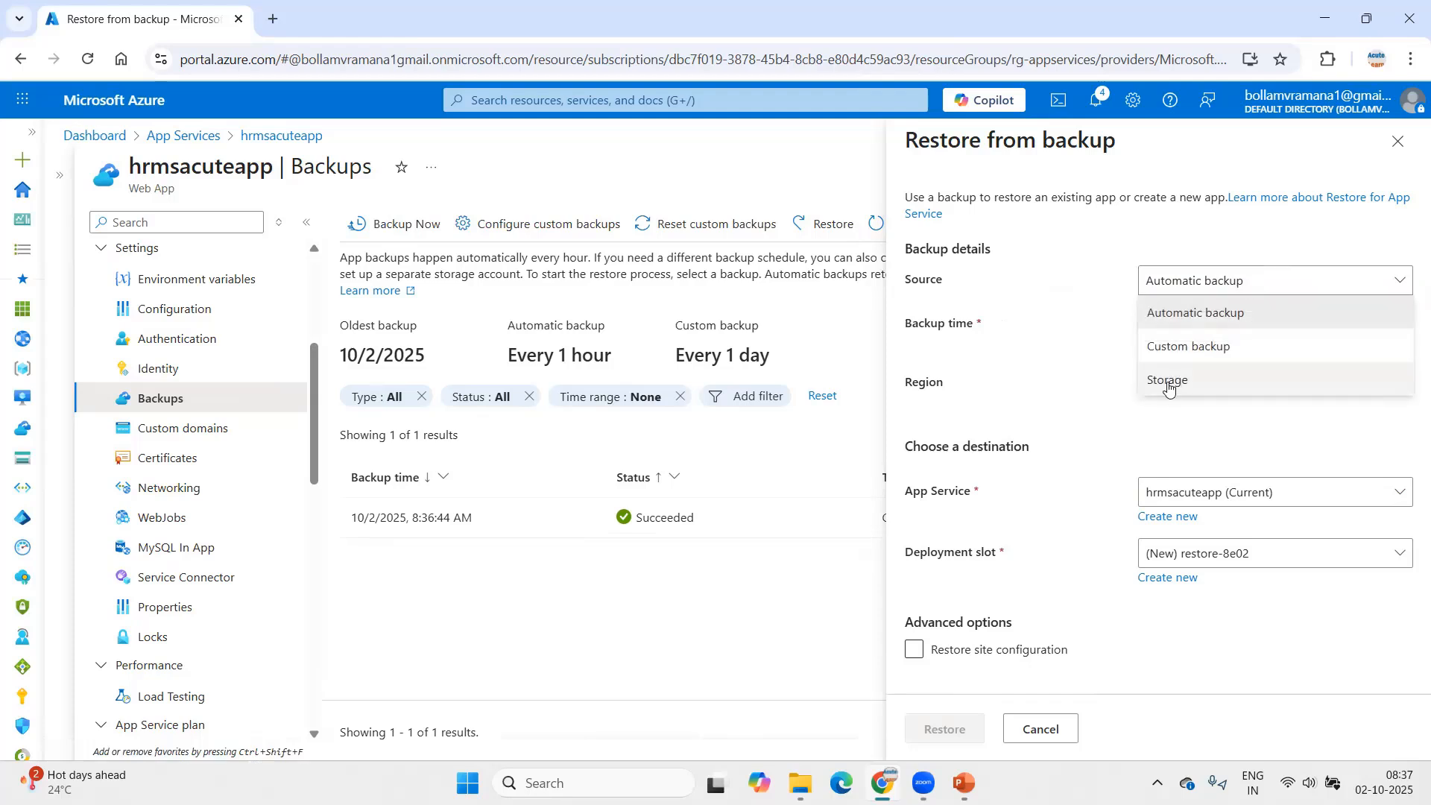
left_click(1218, 358)
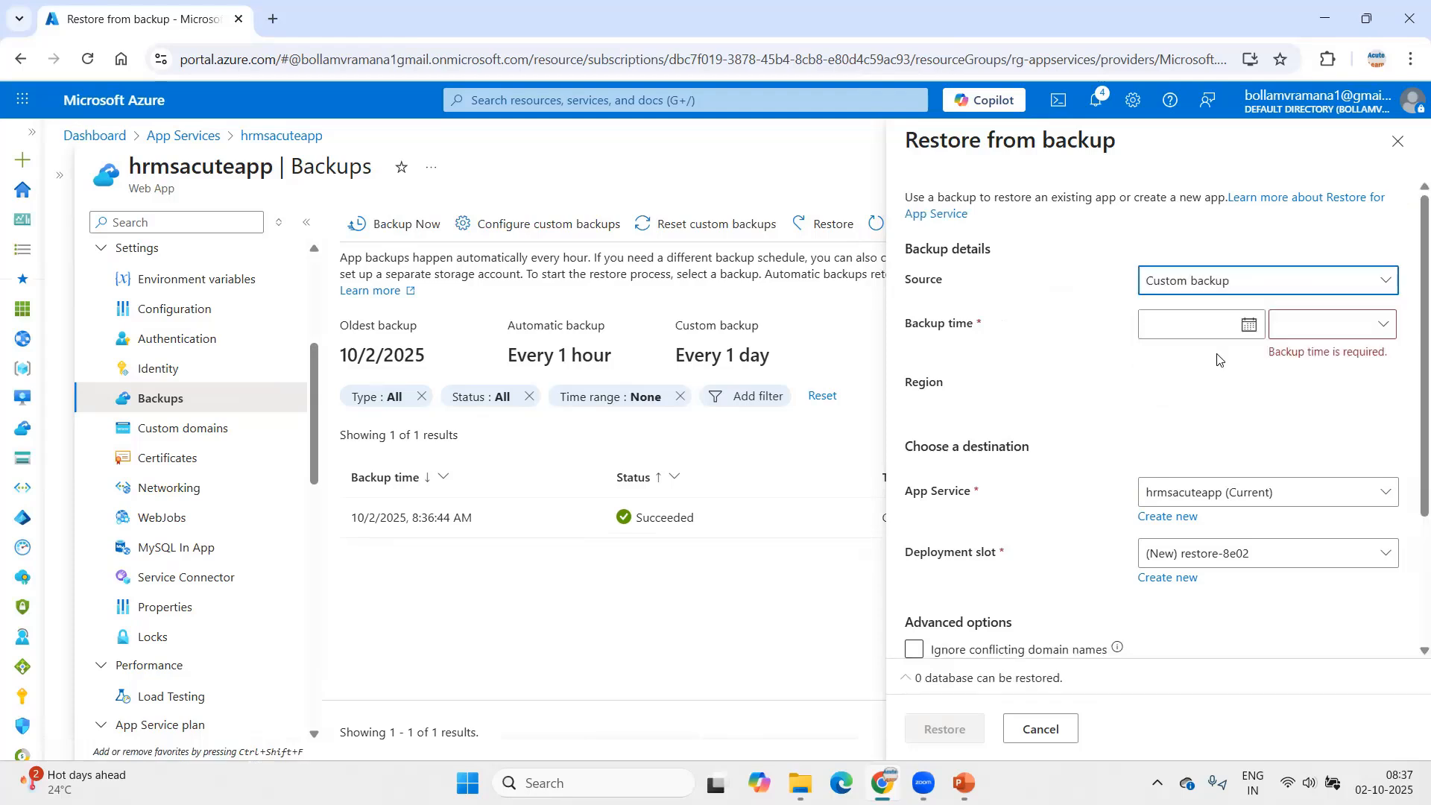
Set the restore source to Storage, examine its zip file, destination and advanced options, and cancel the restore.
left_click(1254, 292)
left_click(1170, 388)
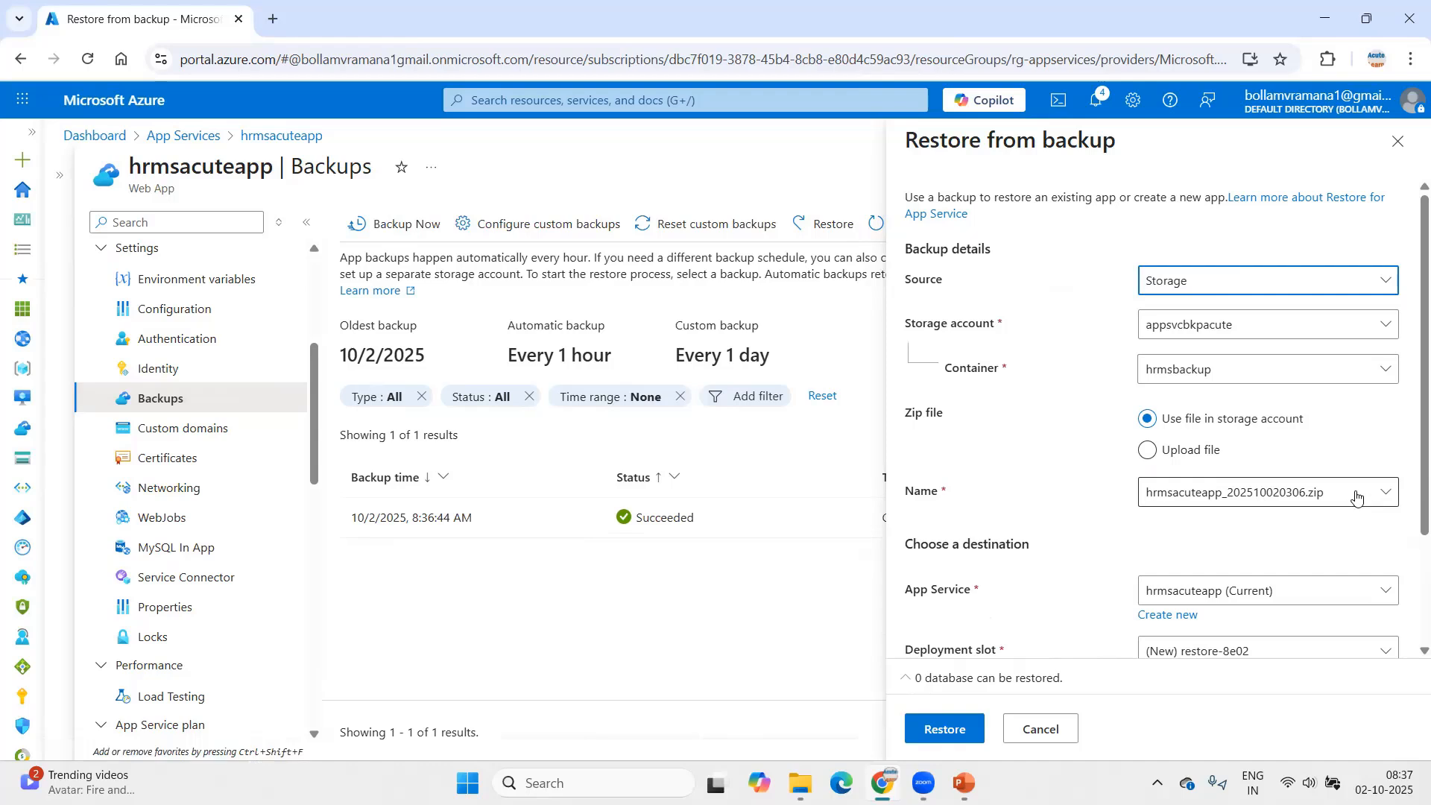
scroll(1262, 549, "down", 2)
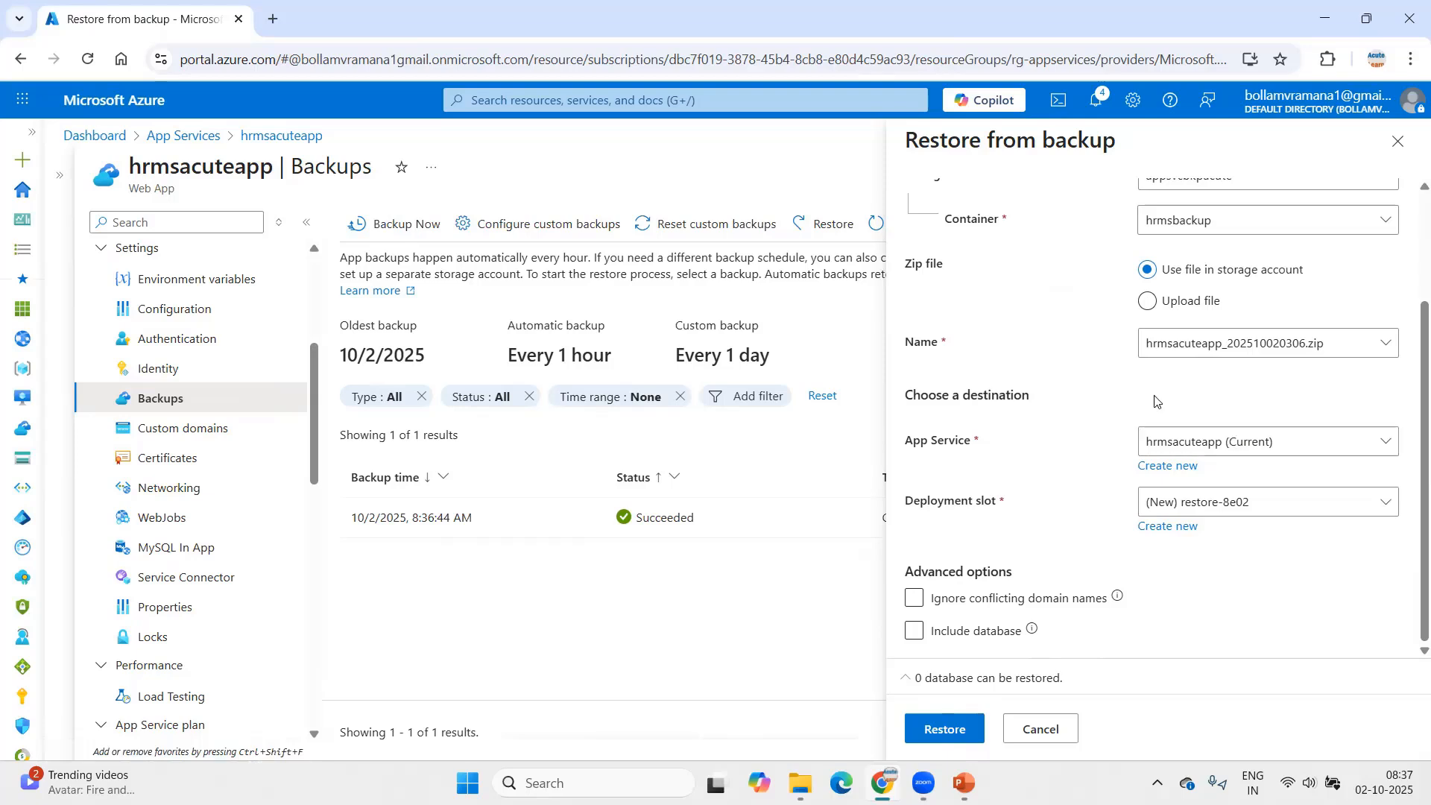
scroll(1053, 413, "up", 2)
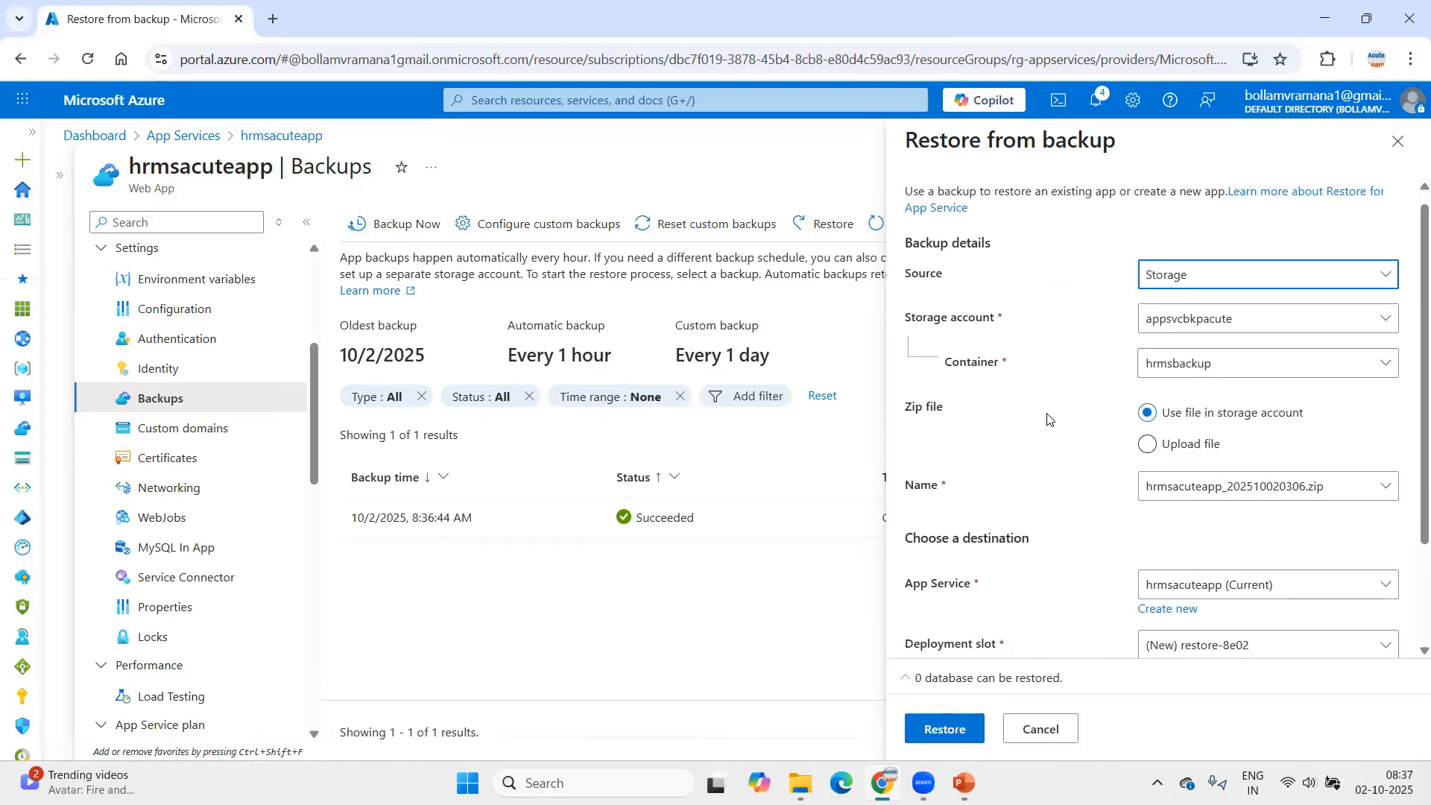
scroll(1053, 412, "down", 2)
left_click(1043, 731)
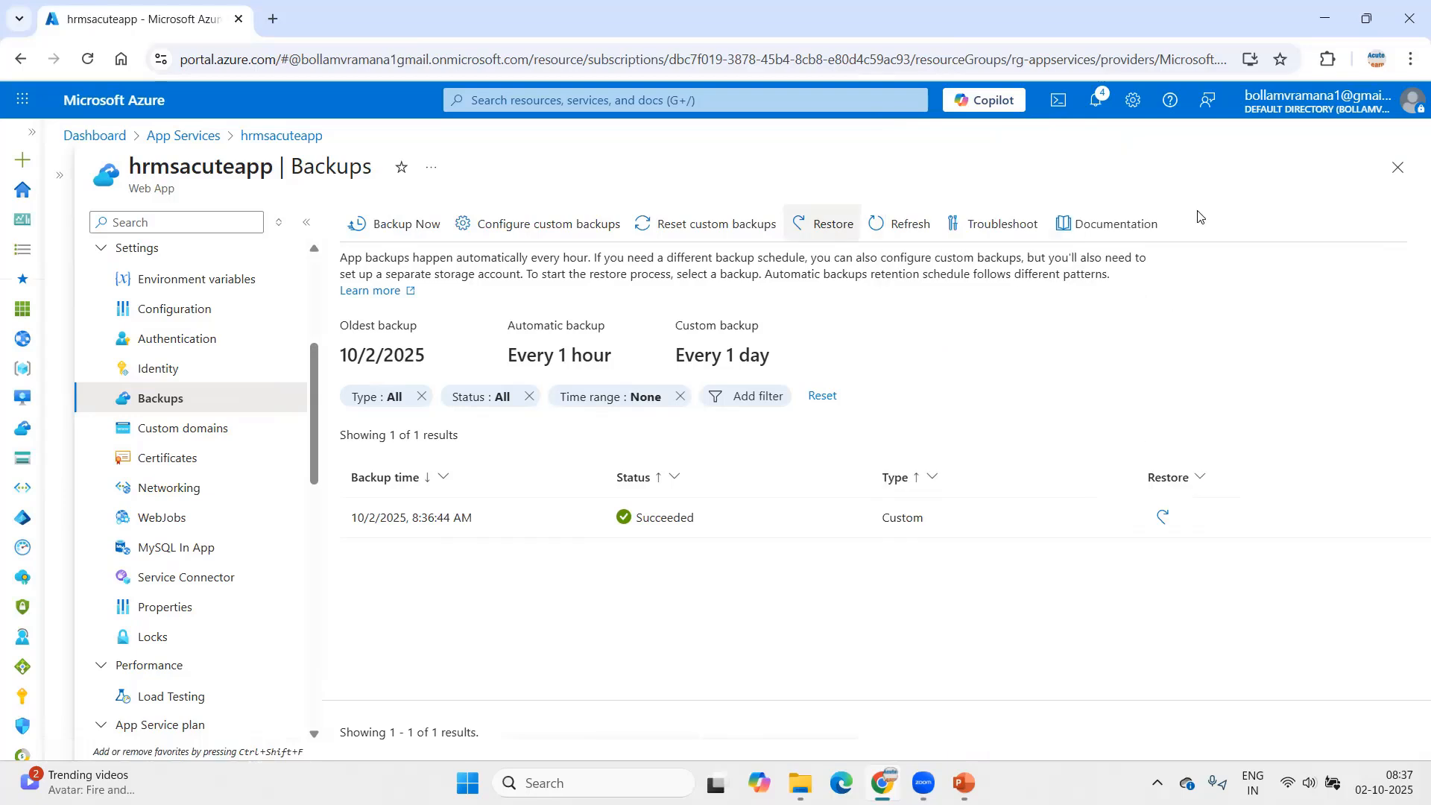